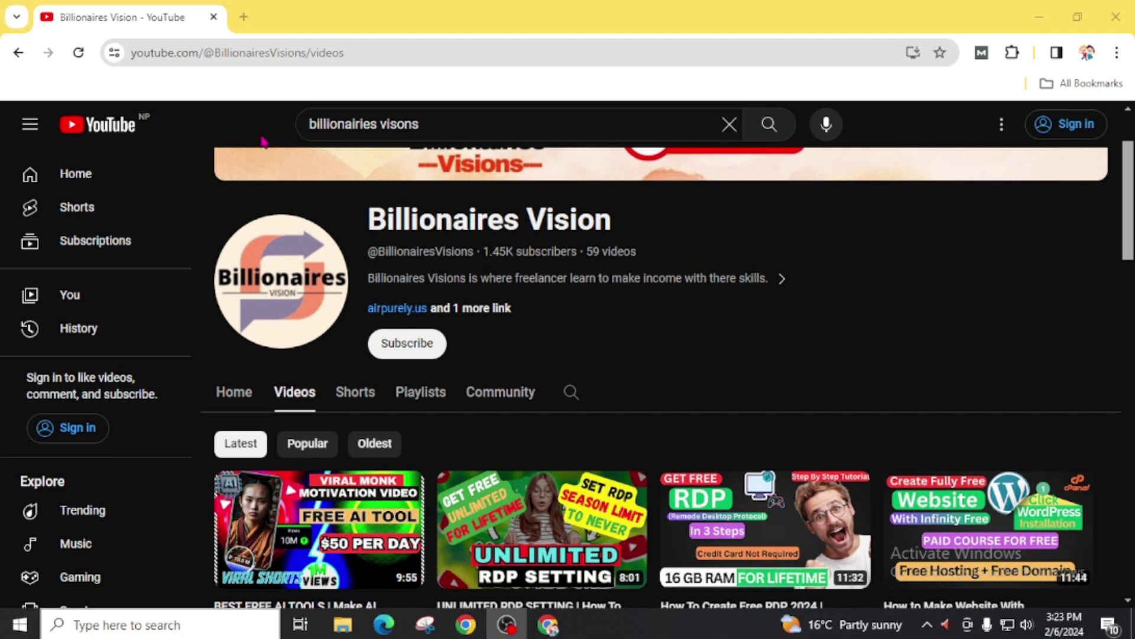
# Search Google for 'bear .cat' in a new browser tab.
pyautogui.click(243, 21)
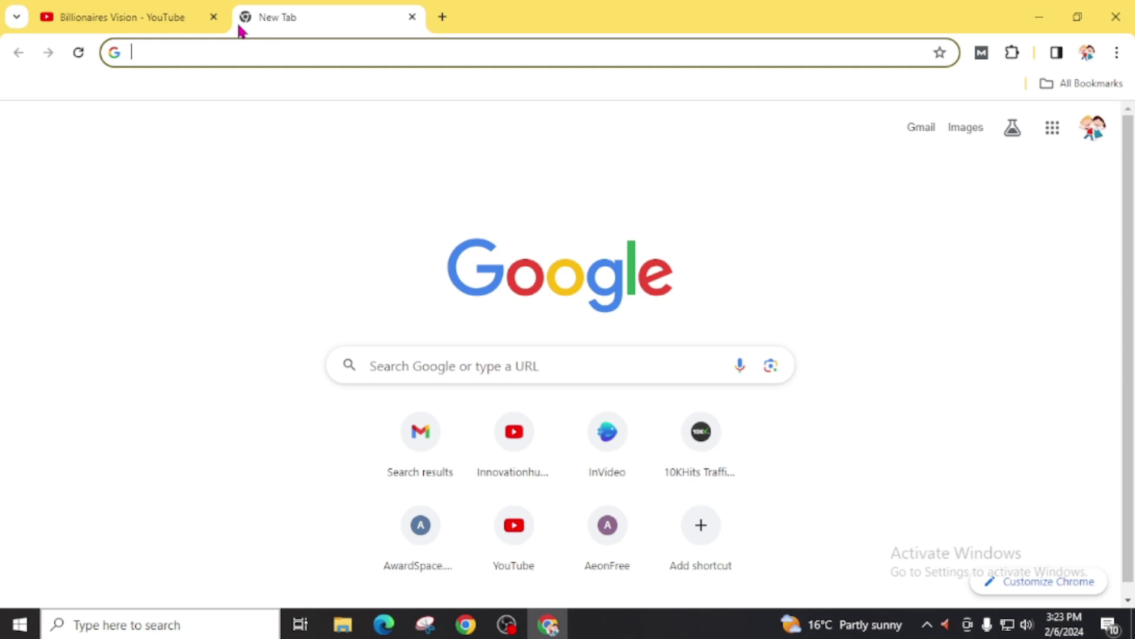
pyautogui.write('best')
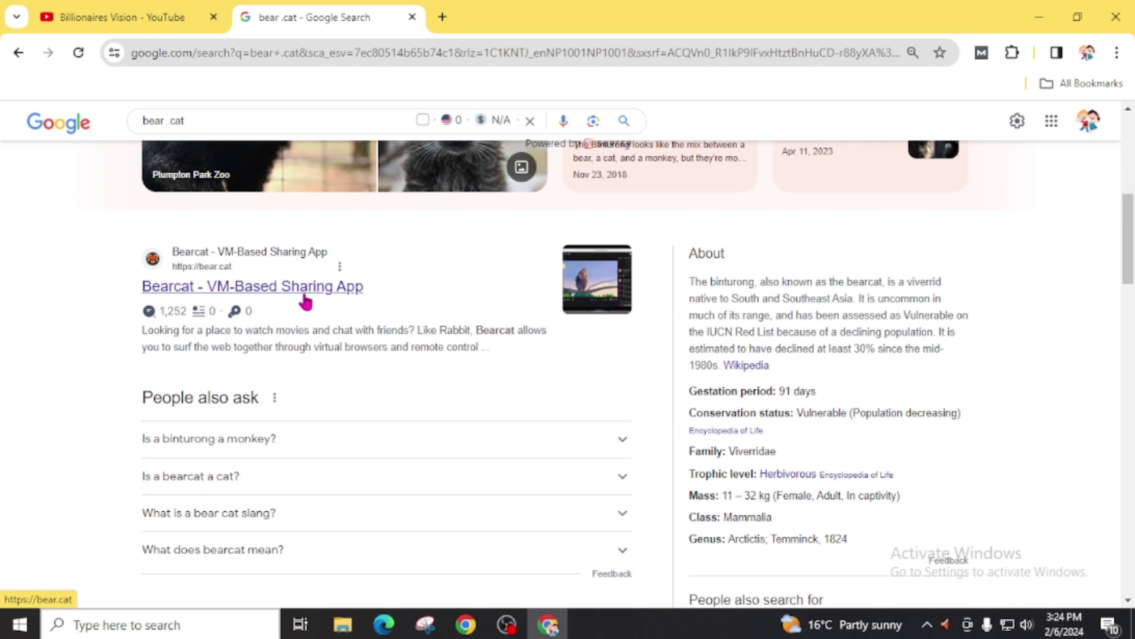
# Open the Bearcat - VM-Based Sharing App result and scroll through bear.cat's How it works section.
pyautogui.click(305, 301)
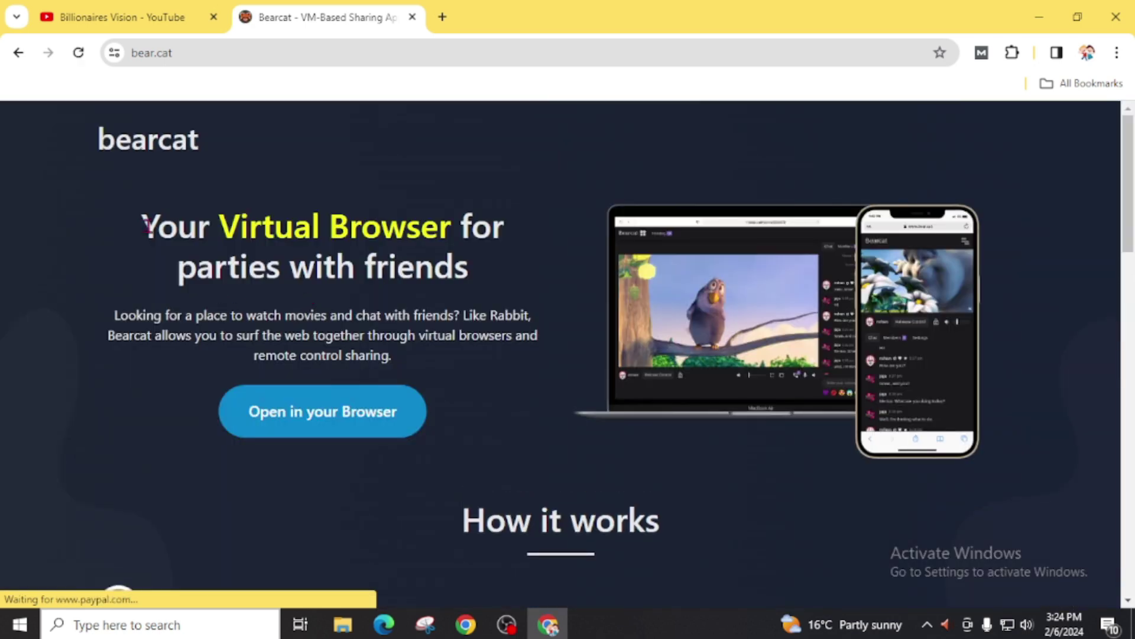
pyautogui.moveTo(144, 220); pyautogui.dragTo(552, 265)
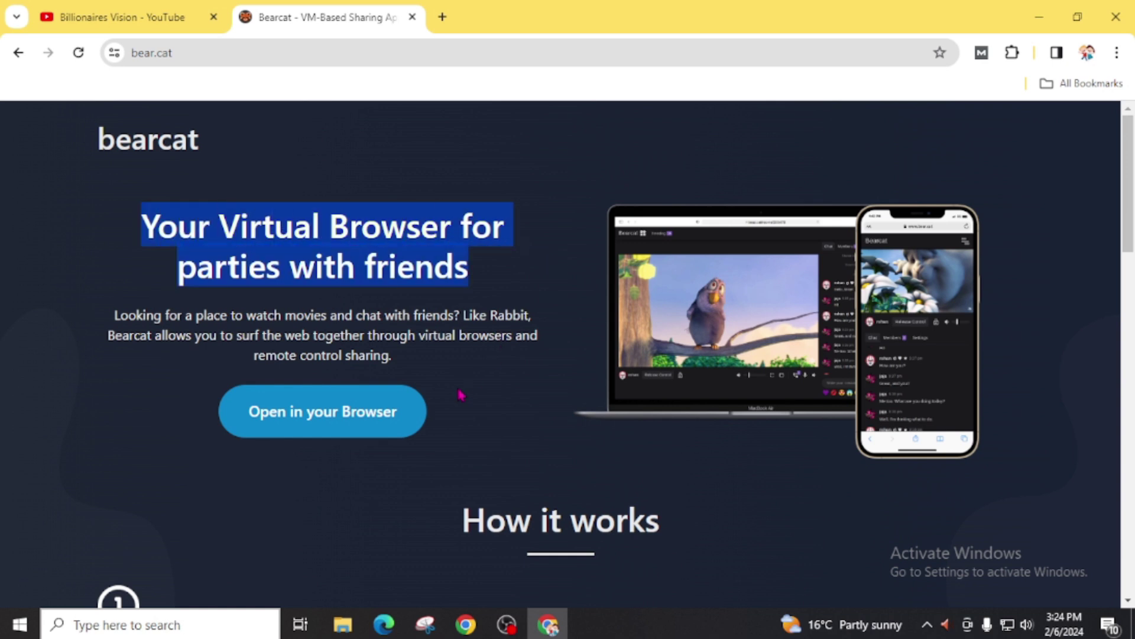
pyautogui.scroll(-2, 459, 395)
pyautogui.scroll(-5, 390, 421)
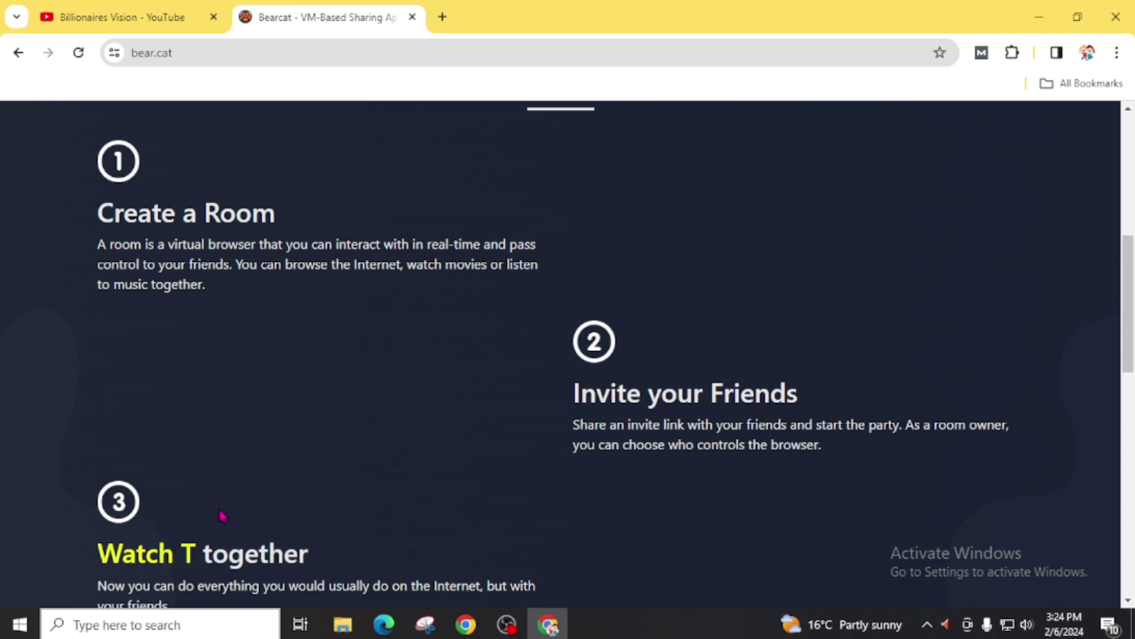
pyautogui.scroll(8, 227, 579)
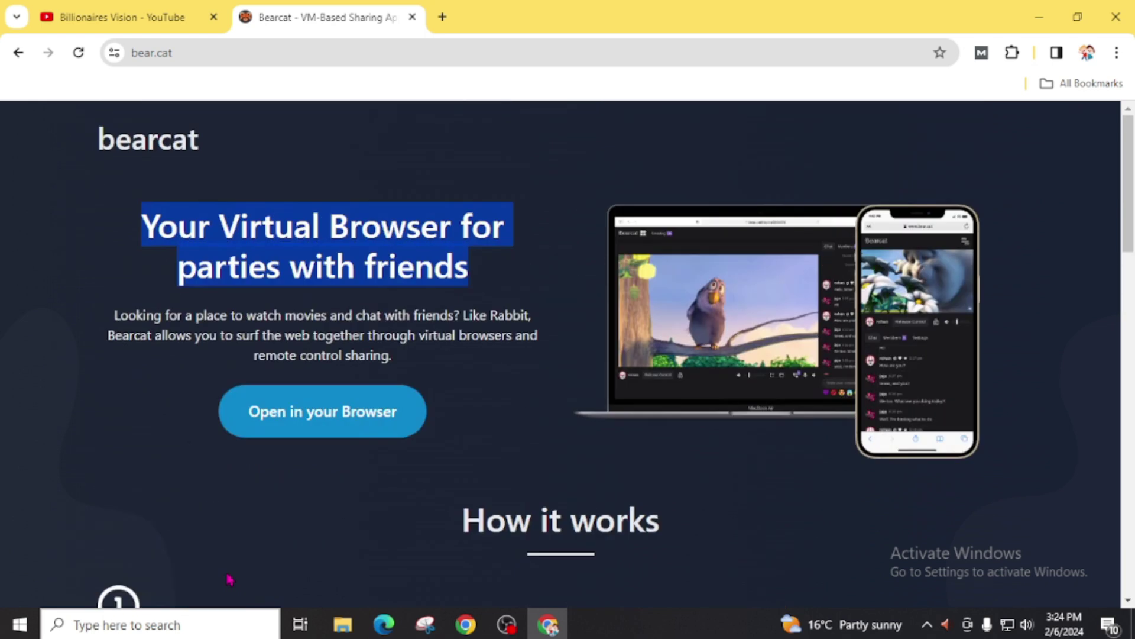
# Open Bearcat in the browser and go to the Sign Up form.
pyautogui.click(243, 418)
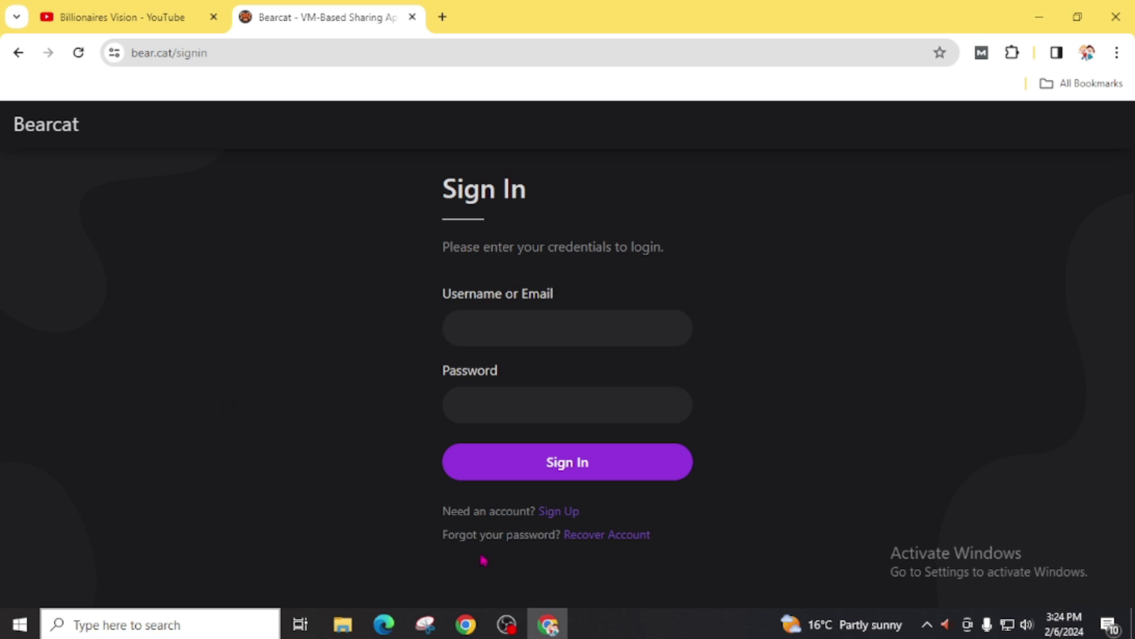
pyautogui.moveTo(442, 510); pyautogui.dragTo(535, 511)
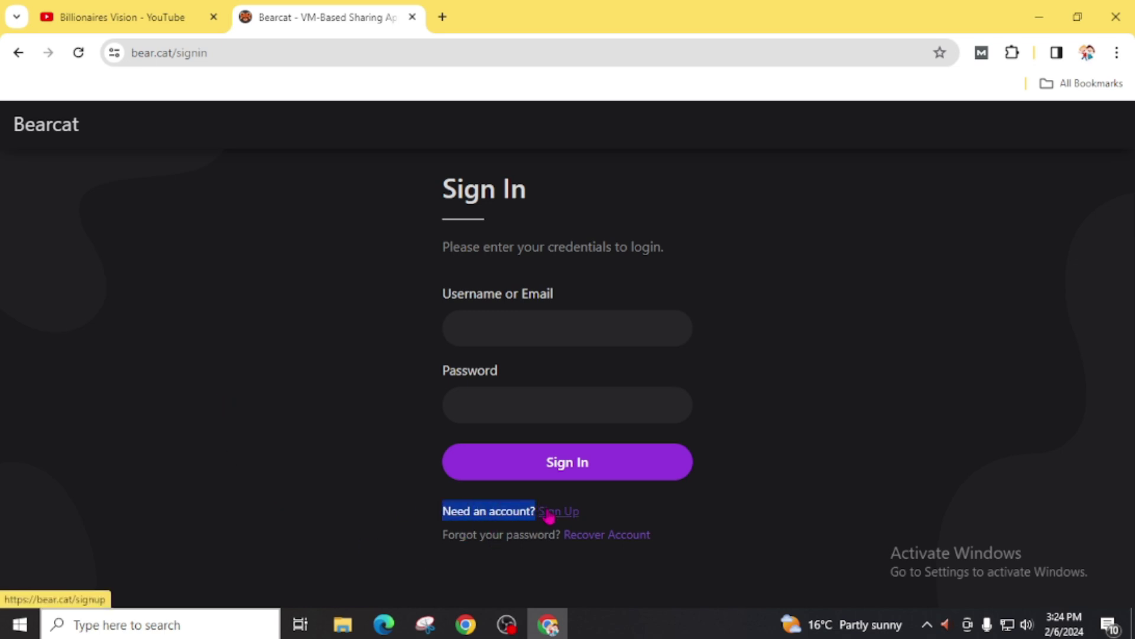
pyautogui.click(561, 511)
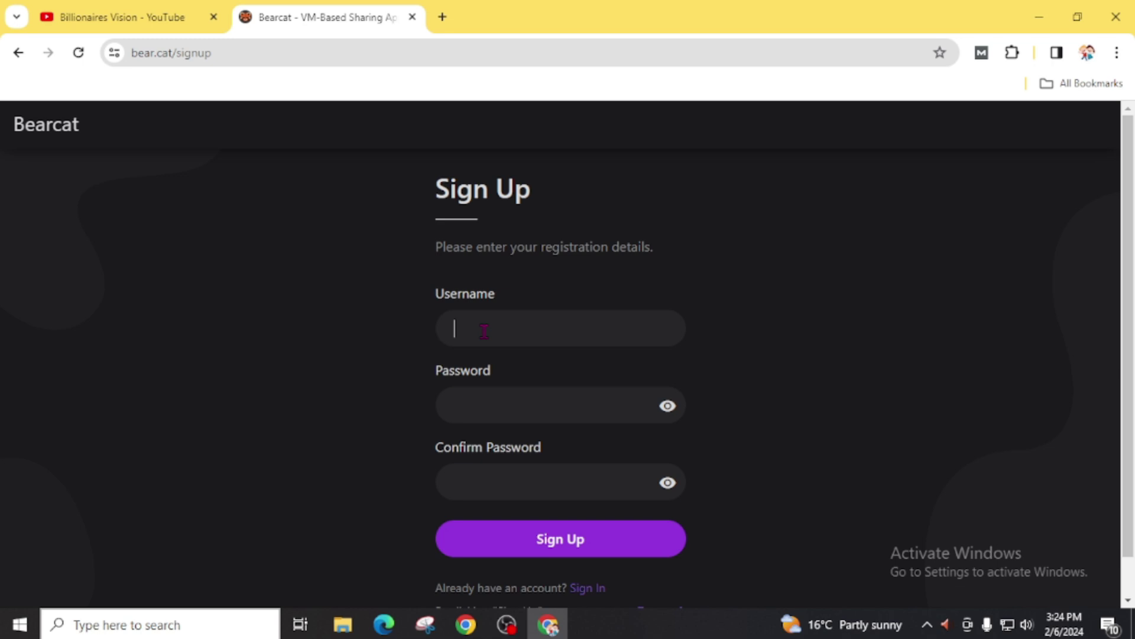
# Register with a username and the suggested strong password, confirmed by pasting it again.
pyautogui.write('billionairies')
pyautogui.click(460, 406)
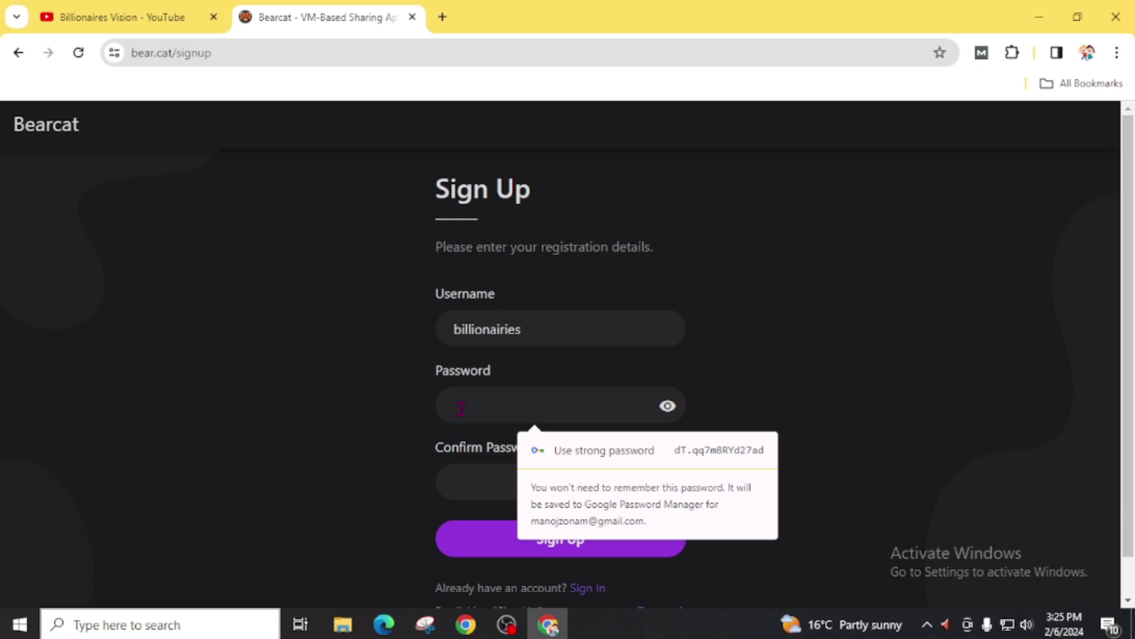
pyautogui.hotkey('ctrl', 'v')
pyautogui.click(515, 487)
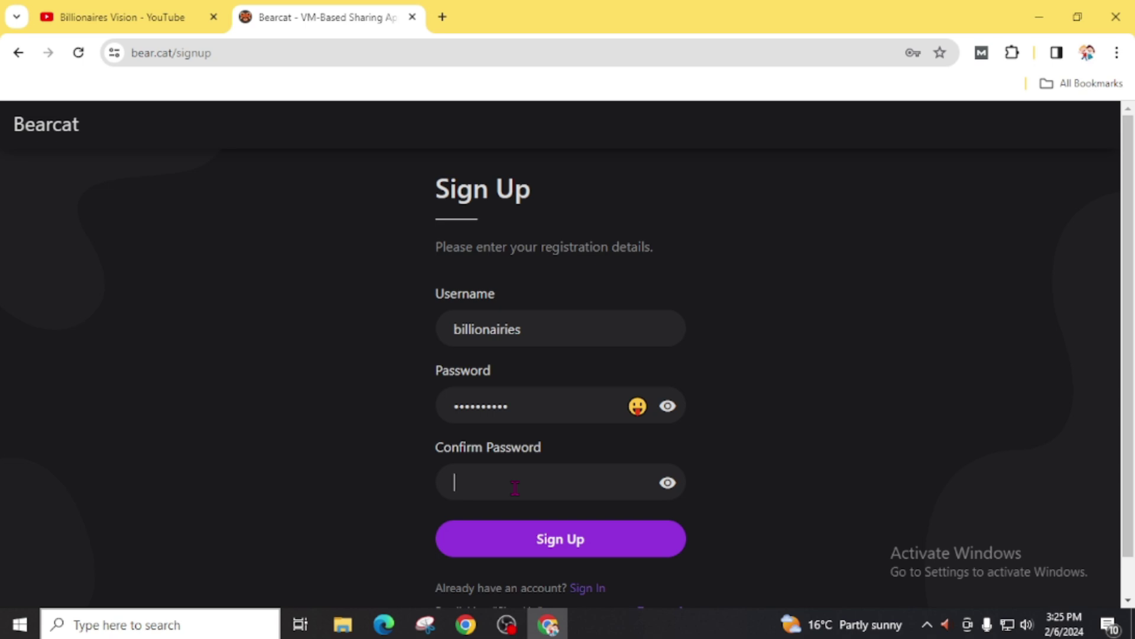
pyautogui.hotkey('ctrl', 'v')
pyautogui.click(524, 552)
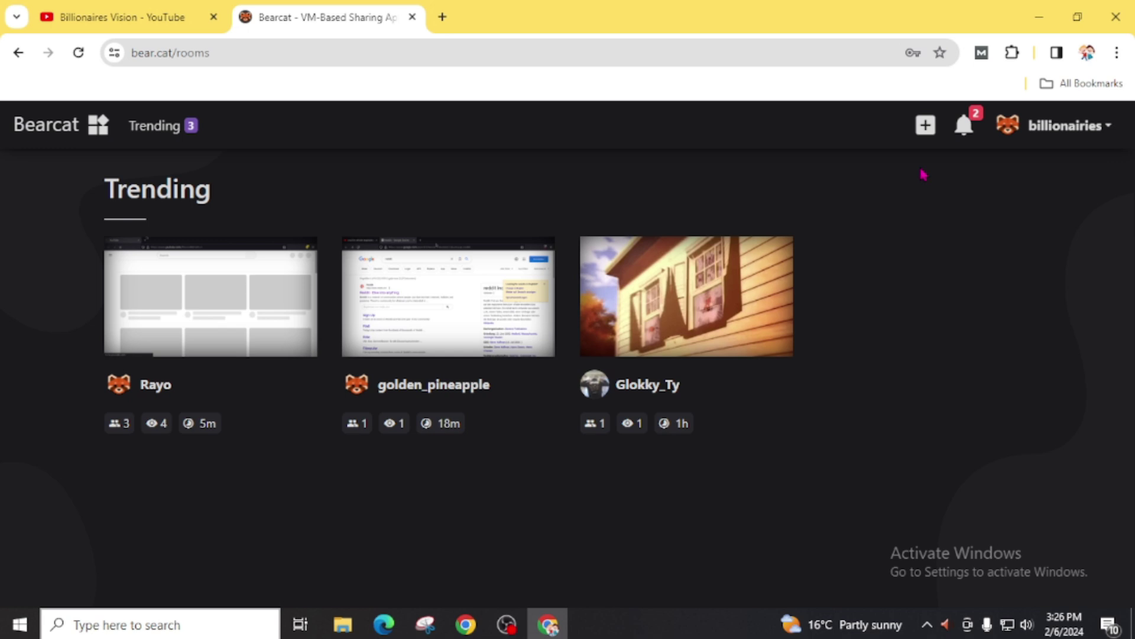
# Start creating a room and submit the account's autofilled e-mail address for verification.
pyautogui.click(926, 127)
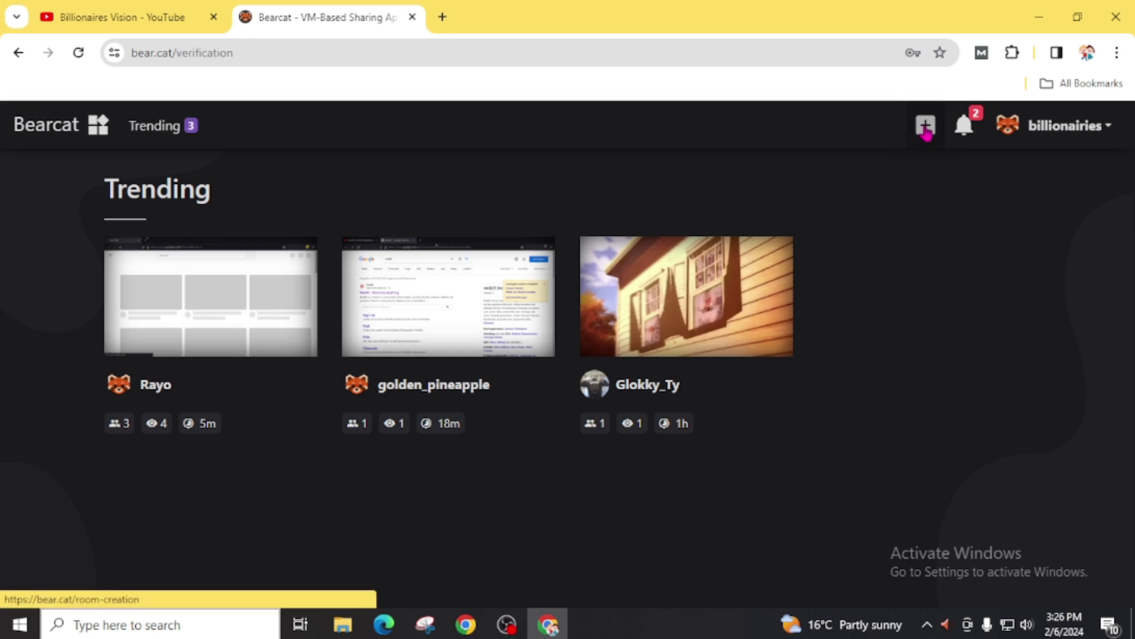
pyautogui.click(484, 390)
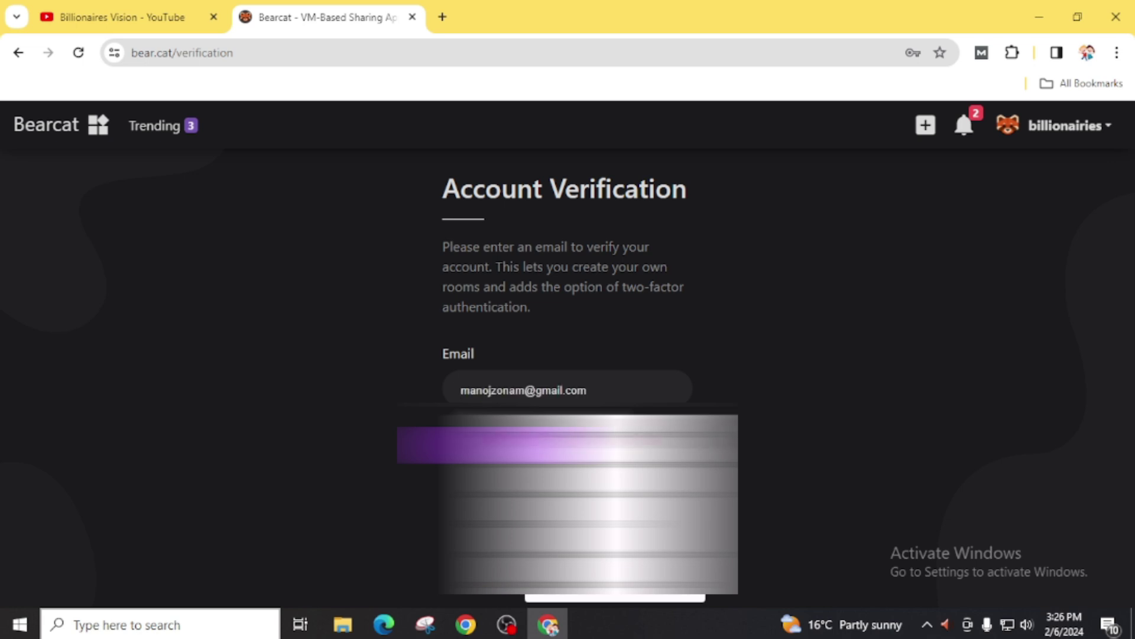
pyautogui.click(568, 444)
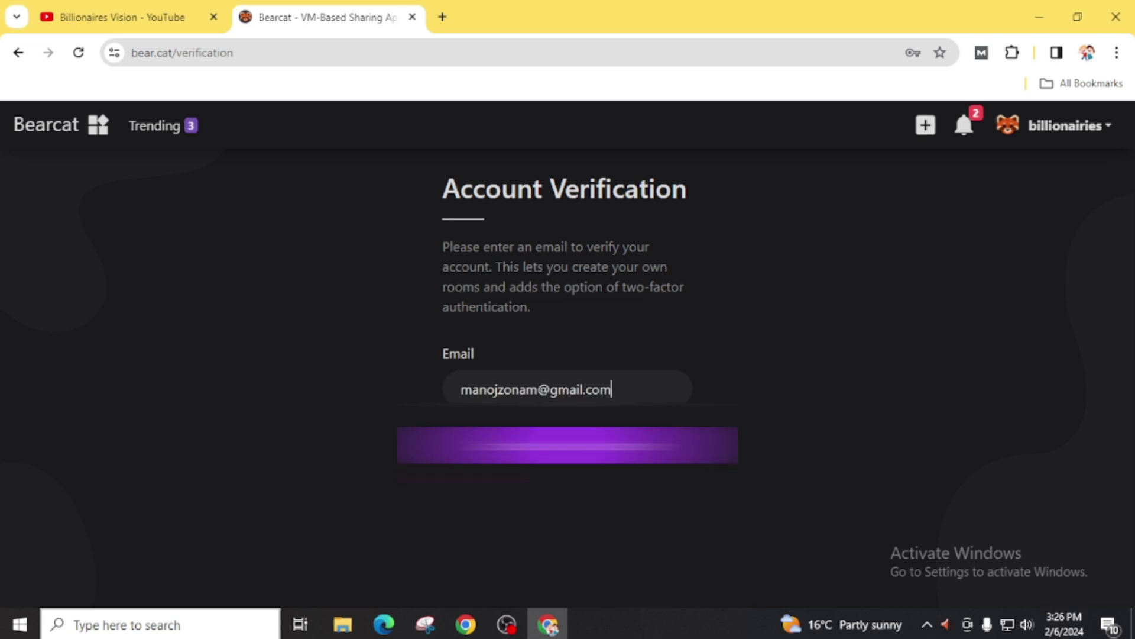
pyautogui.click(538, 456)
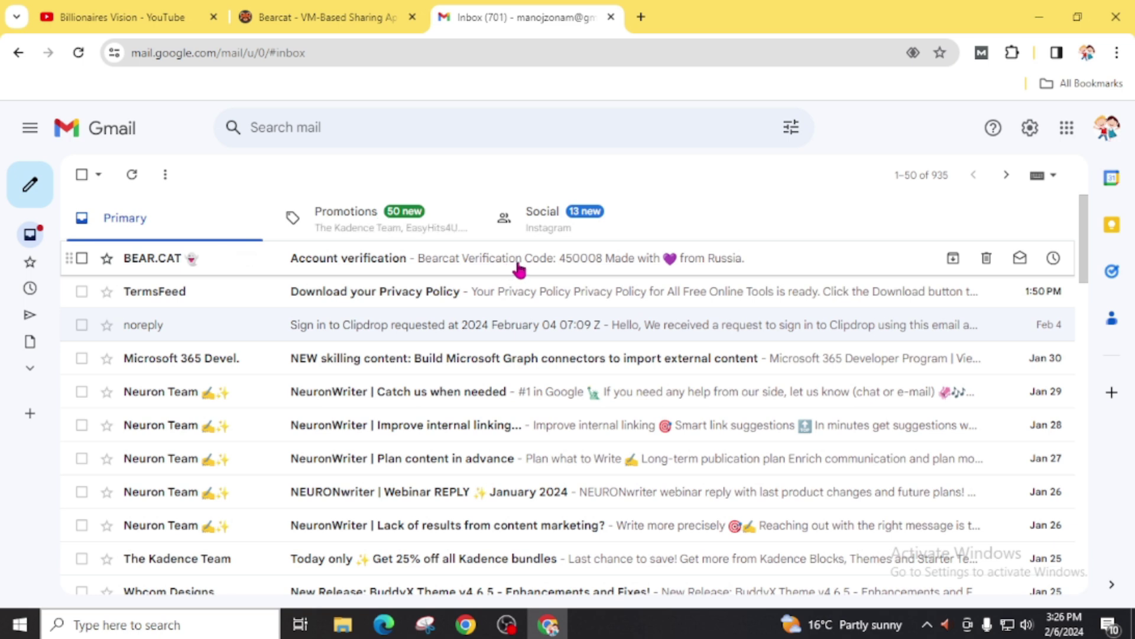
# Open the BEAR.CAT Account verification email in Gmail and select its verification code.
pyautogui.click(30, 128)
pyautogui.click(63, 369)
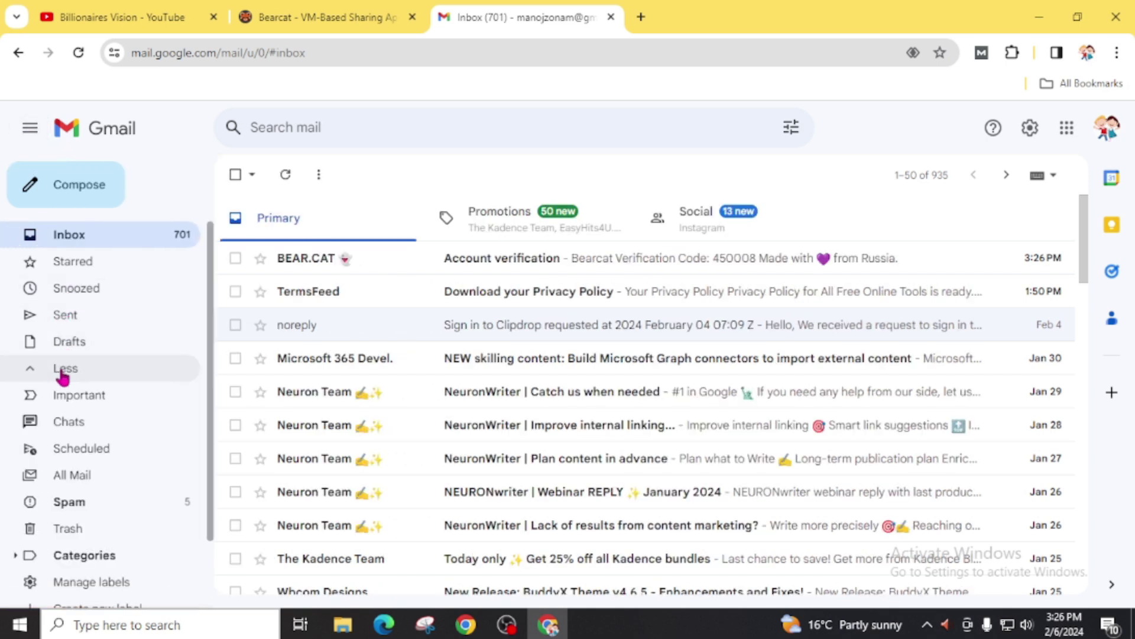
pyautogui.click(449, 276)
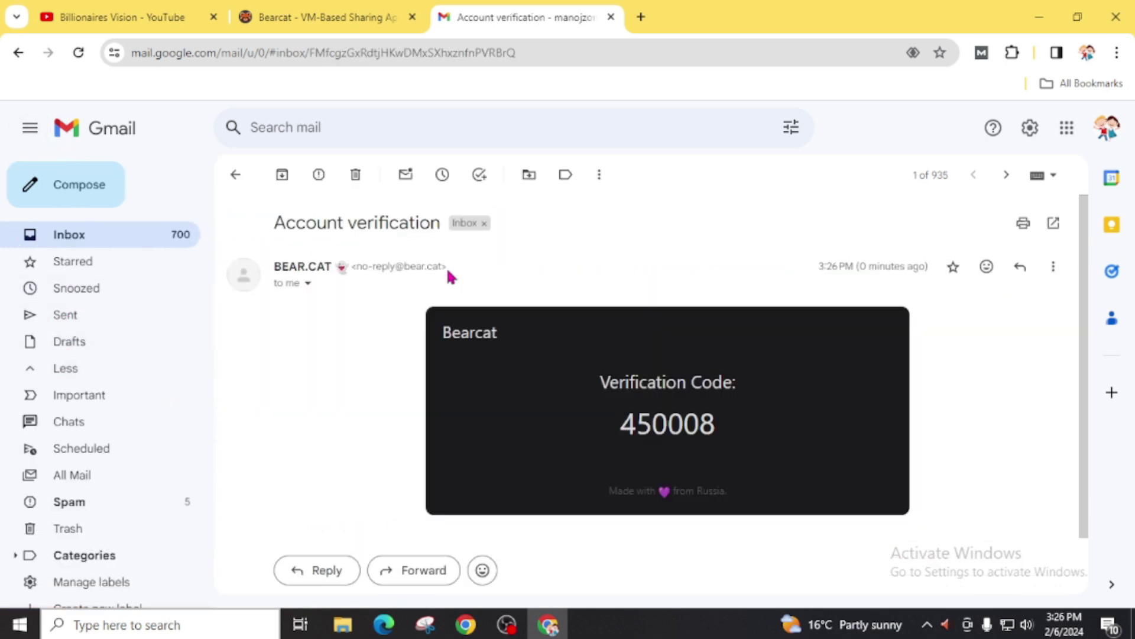
pyautogui.scroll(-1, 532, 397)
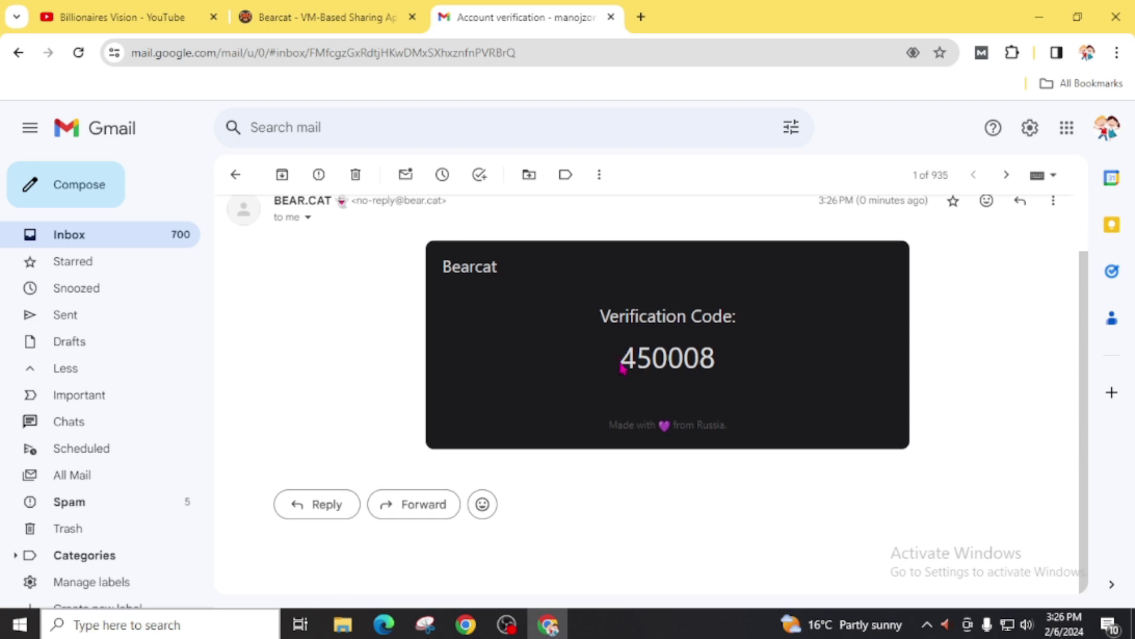
pyautogui.moveTo(622, 360); pyautogui.dragTo(712, 360)
pyautogui.hotkey('ctrl', 'c')
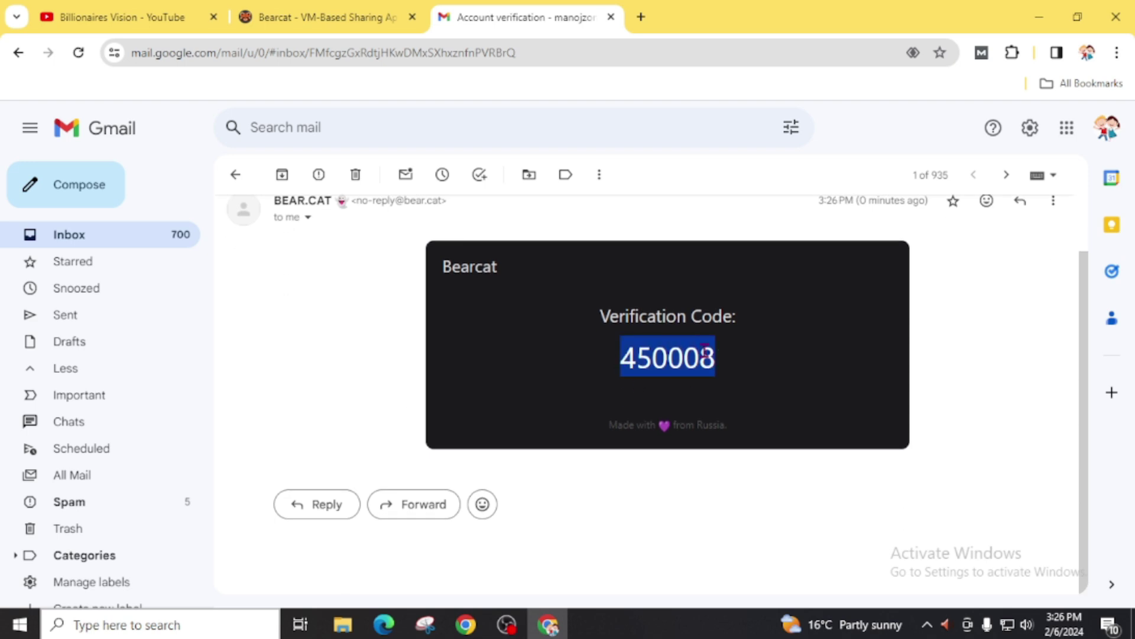
# Paste the emailed code into Bearcat's Verification Code field and verify the account.
pyautogui.click(327, 19)
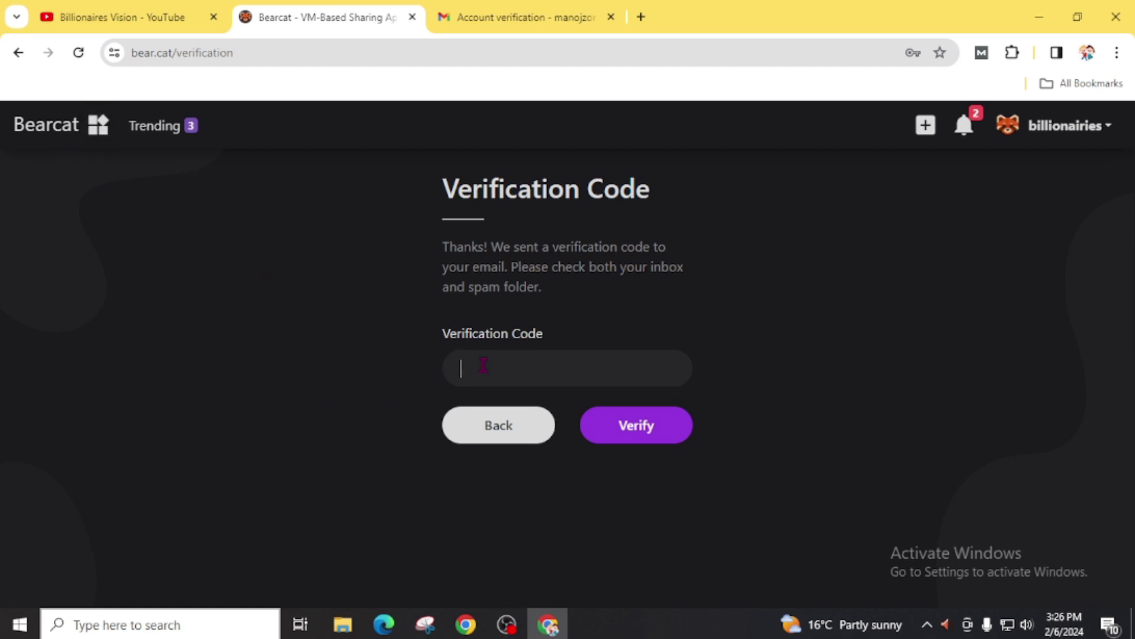
pyautogui.hotkey('ctrl', 'v')
pyautogui.click(644, 444)
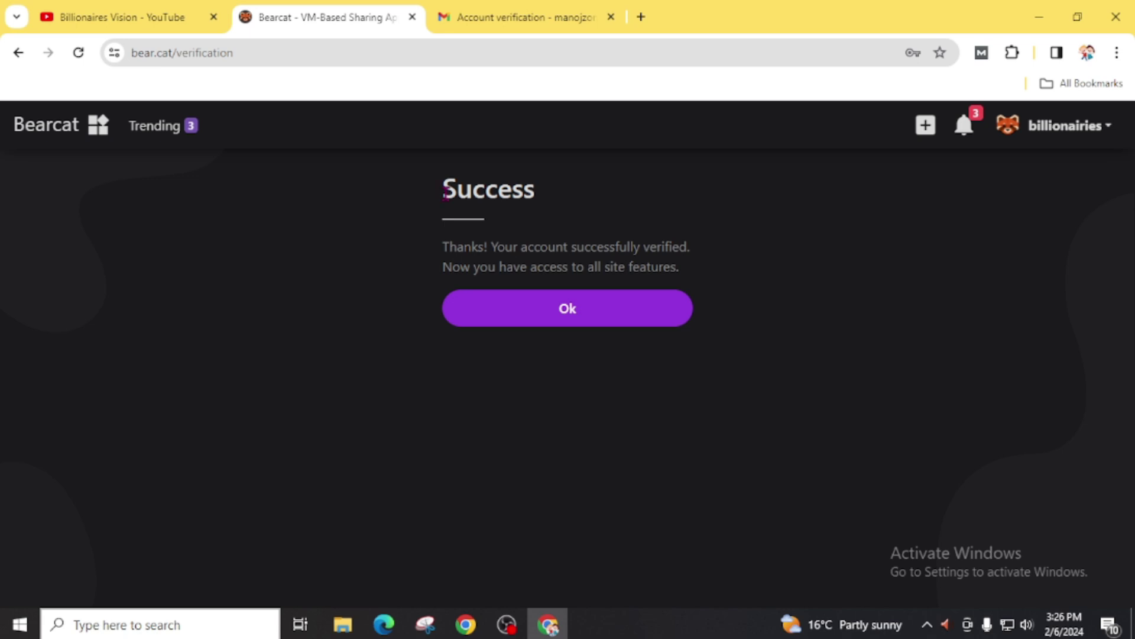
pyautogui.moveTo(439, 195); pyautogui.dragTo(568, 196)
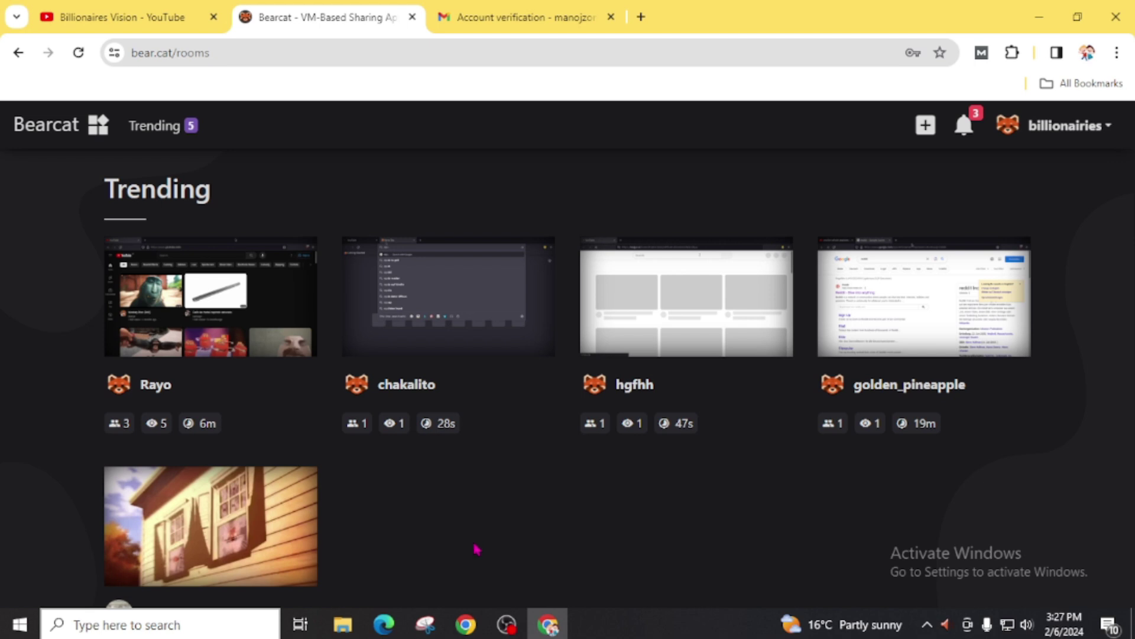
# Open the room creation form and name the room 'Billionaires' instead of an automatic name.
pyautogui.click(926, 126)
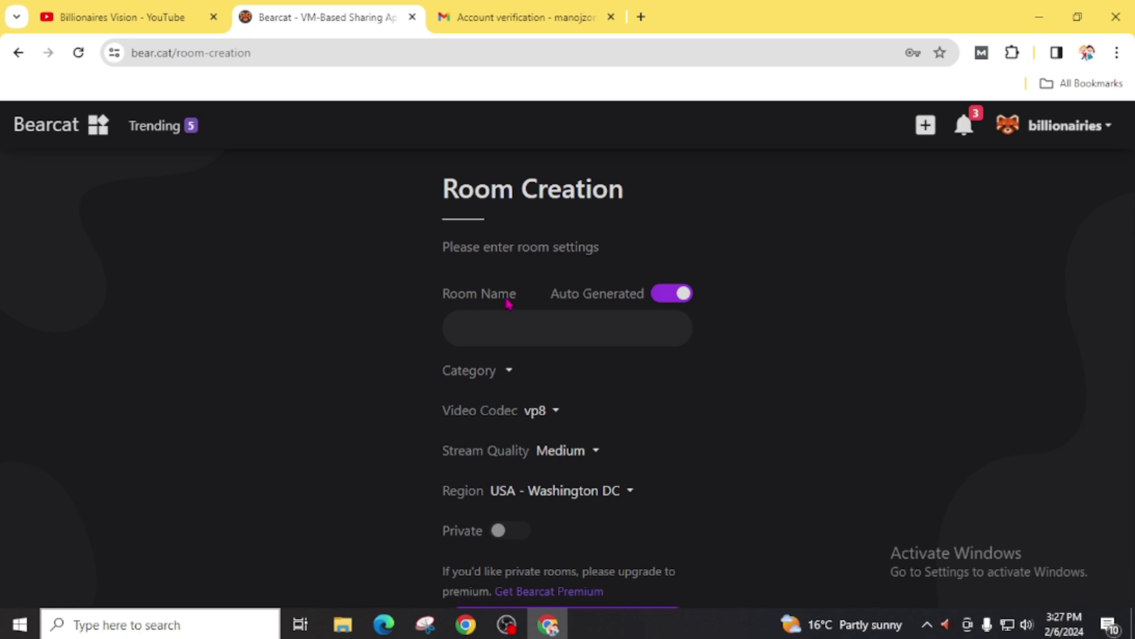
pyautogui.click(671, 298)
pyautogui.click(477, 329)
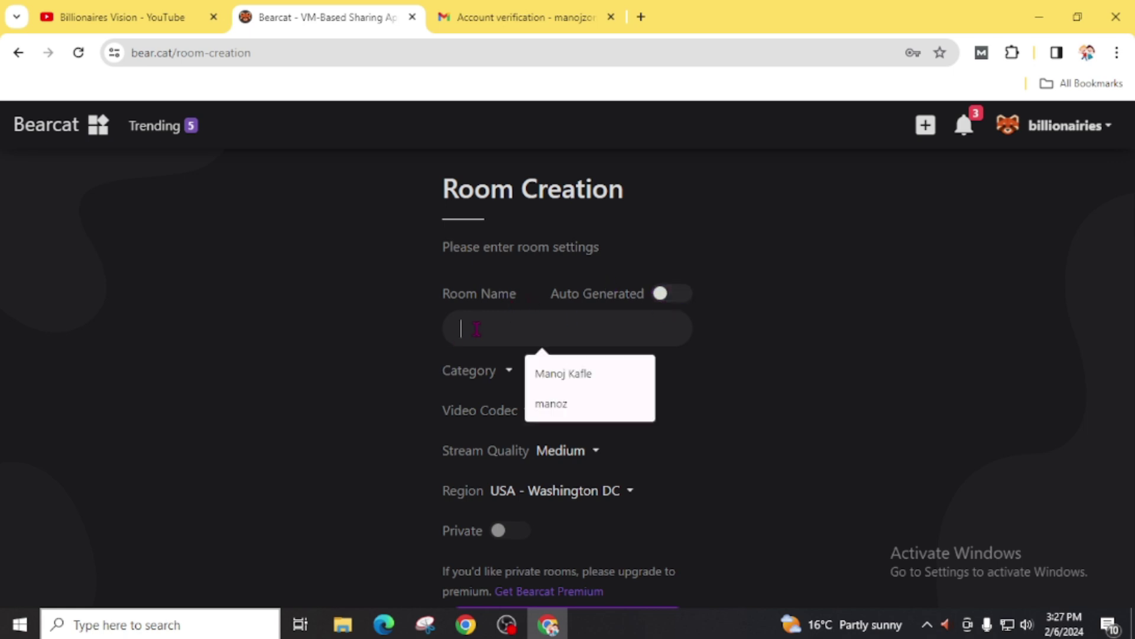
pyautogui.write('Billionairies')
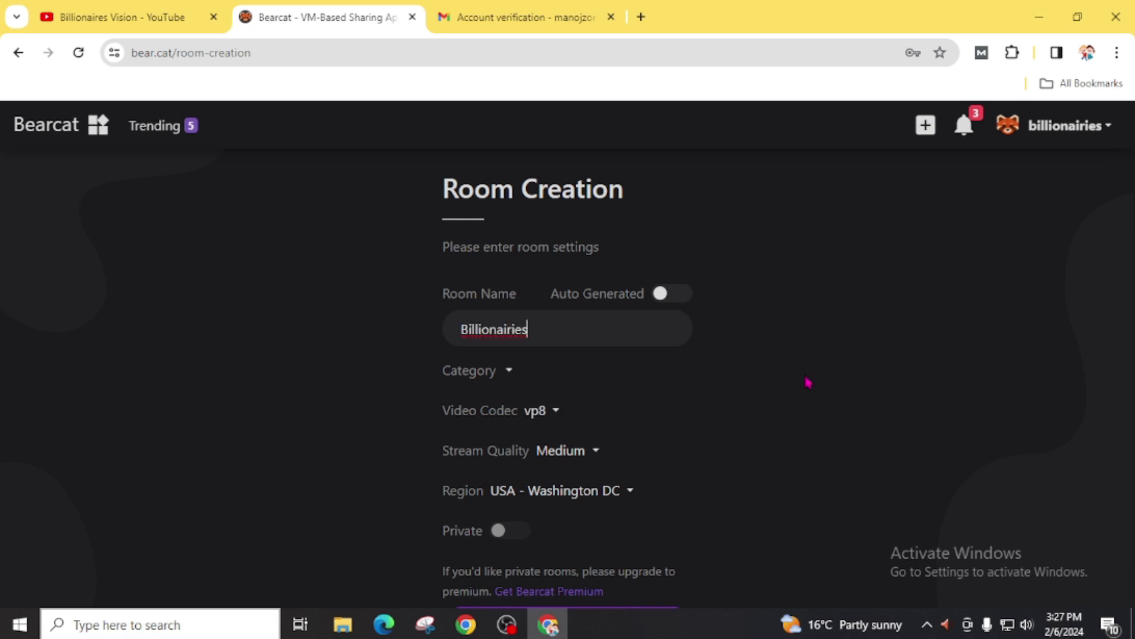
# Leave Private off and create the room with vp8, Medium quality, USA - Washington DC.
pyautogui.scroll(-1, 674, 363)
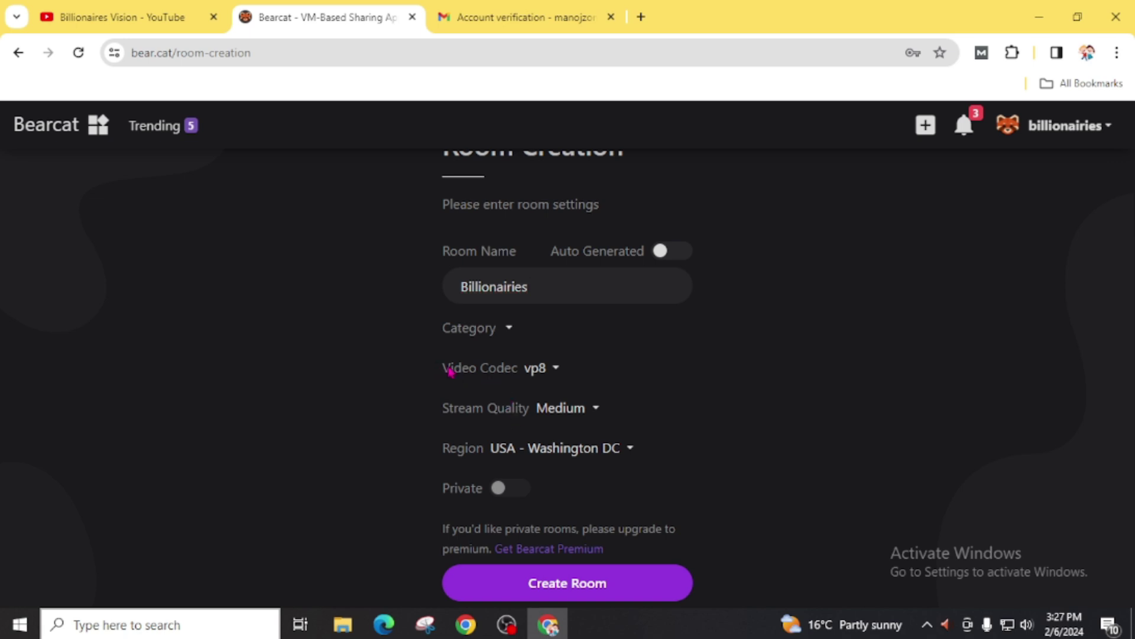
pyautogui.moveTo(441, 488); pyautogui.dragTo(641, 483)
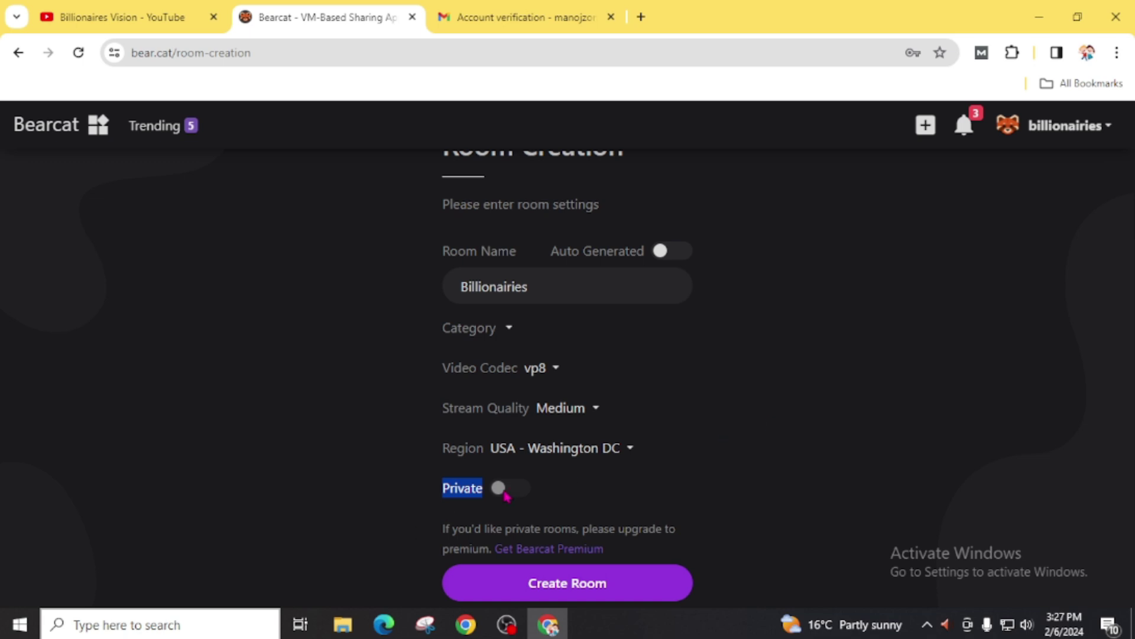
pyautogui.click(500, 490)
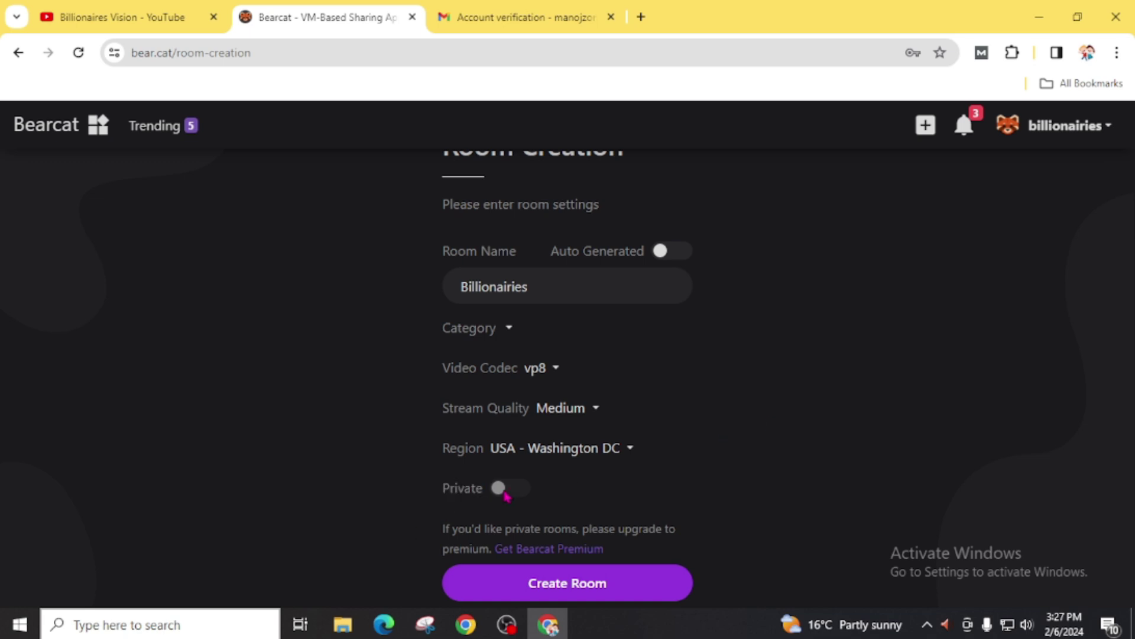
pyautogui.tripleClick(498, 492)
pyautogui.click(498, 492)
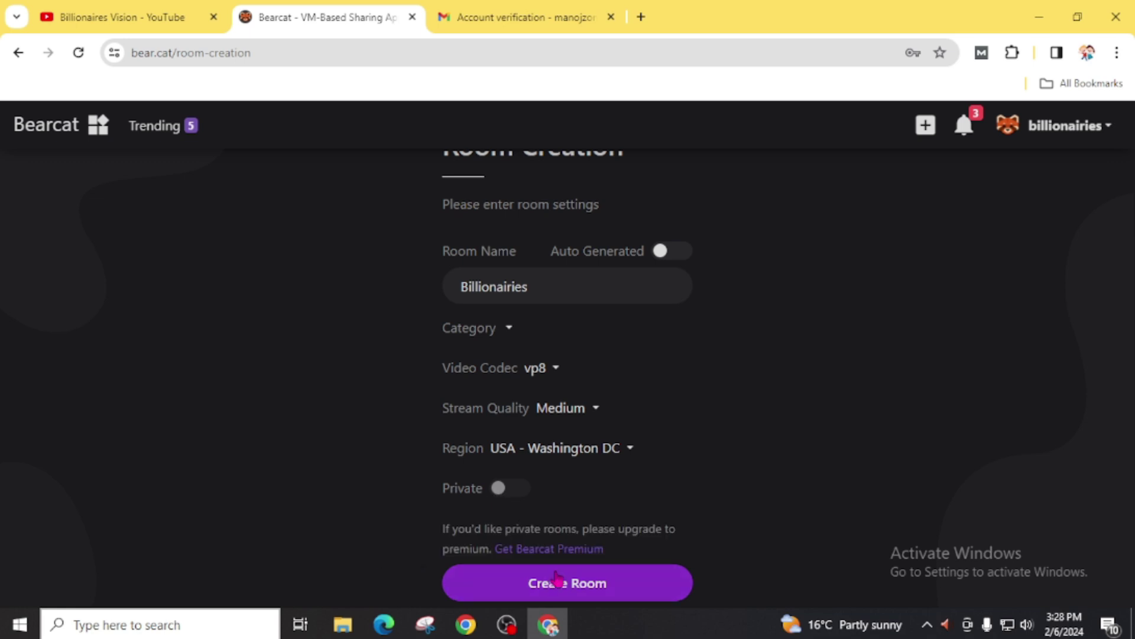
pyautogui.click(596, 591)
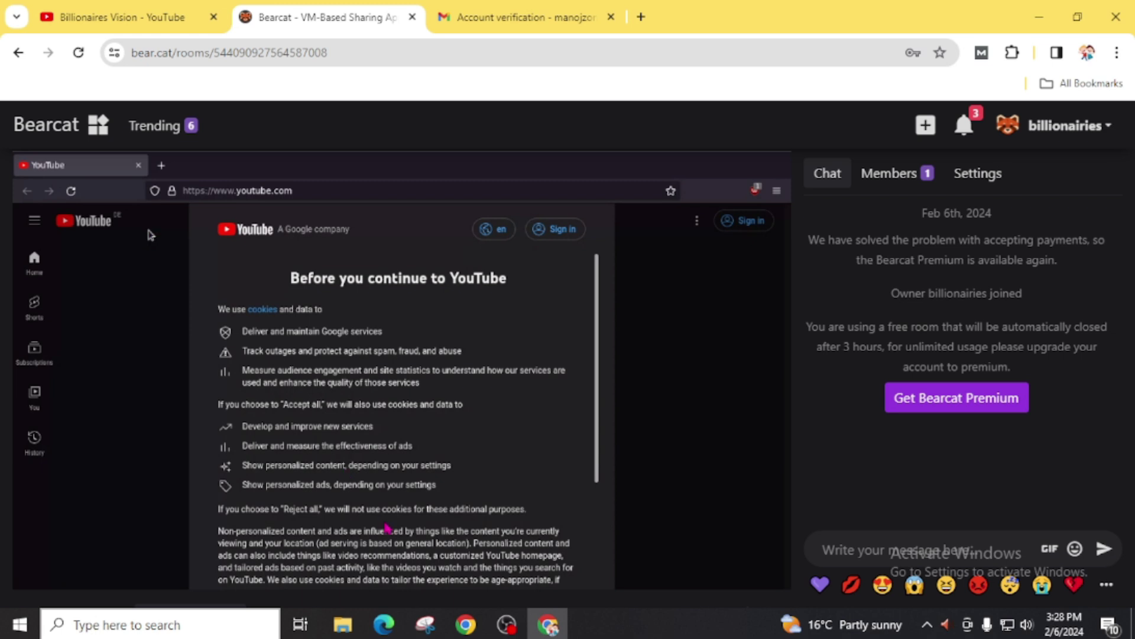
# Accept all YouTube cookies in the room's shared browser.
pyautogui.scroll(-3, 384, 455)
pyautogui.scroll(-1, 382, 449)
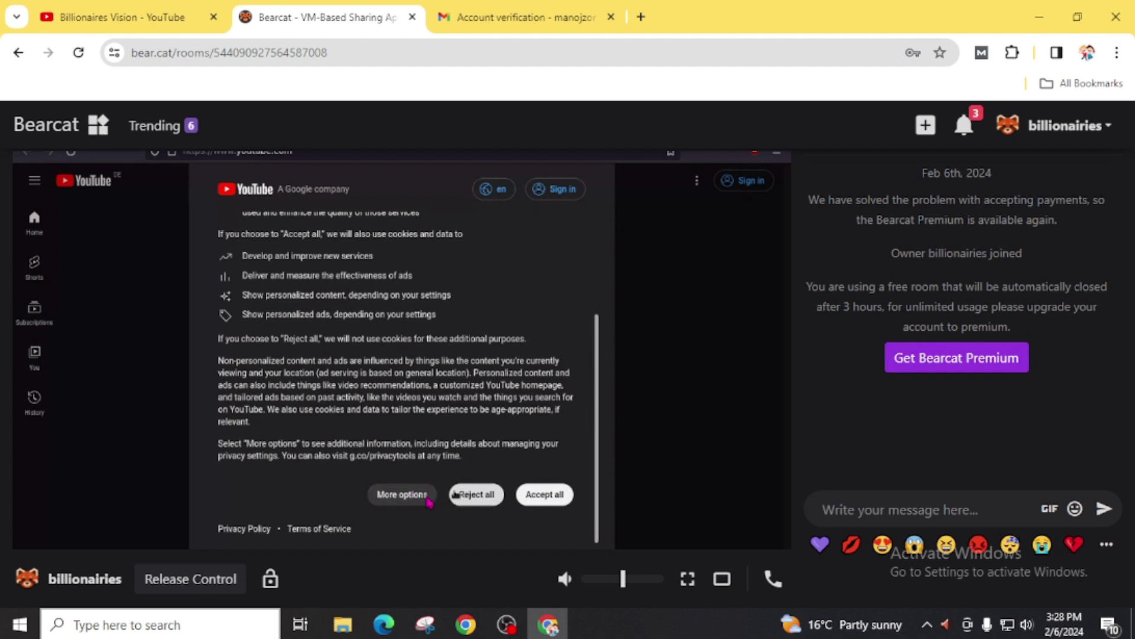
pyautogui.click(551, 503)
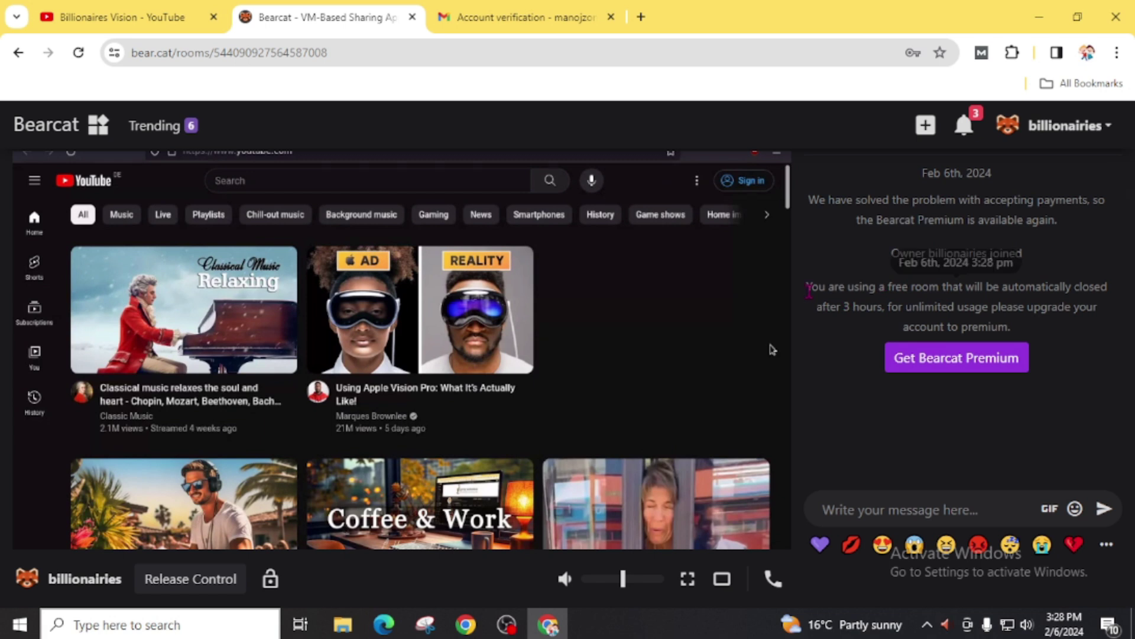
# Highlight the chat notice that the free room closes after 3 hours.
pyautogui.moveTo(808, 290); pyautogui.dragTo(882, 311)
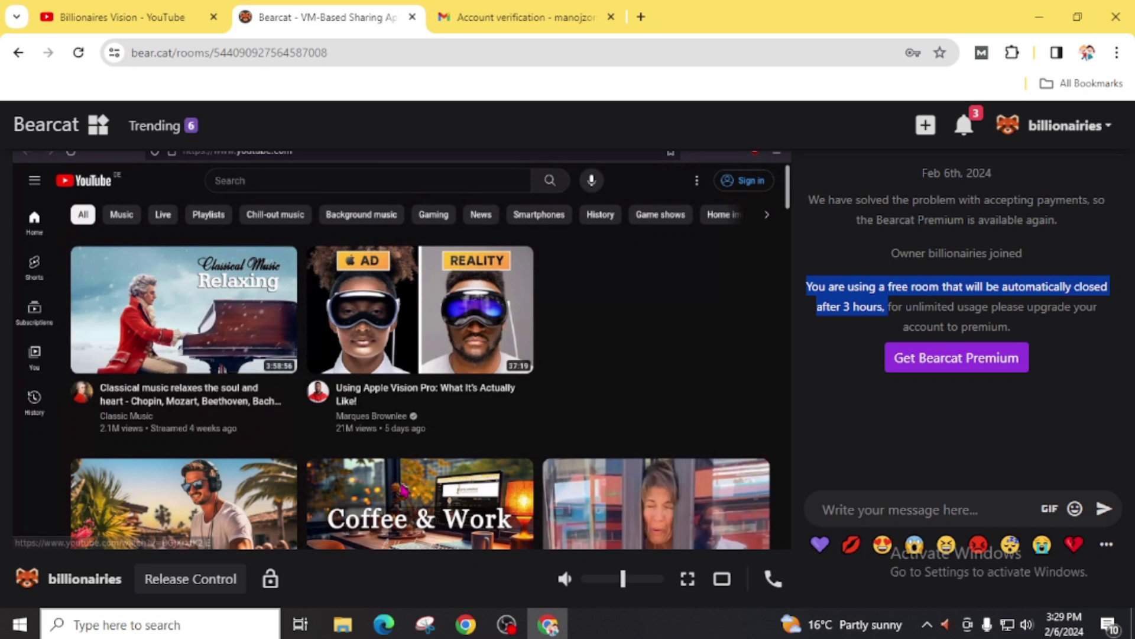
pyautogui.scroll(1, 284, 240)
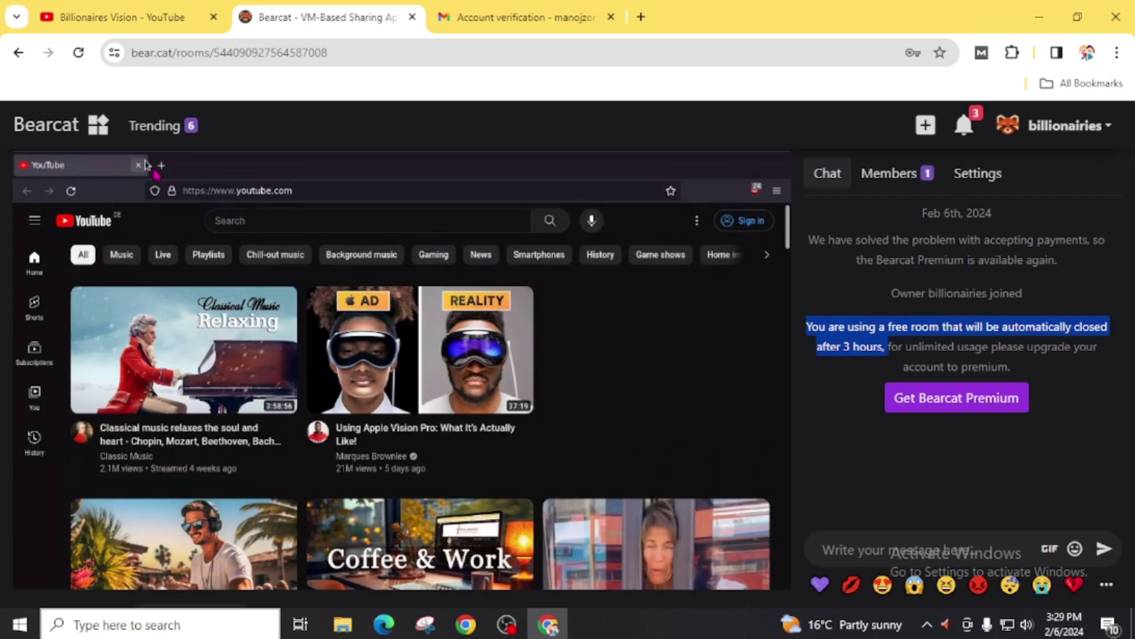
pyautogui.scroll(-3, 284, 240)
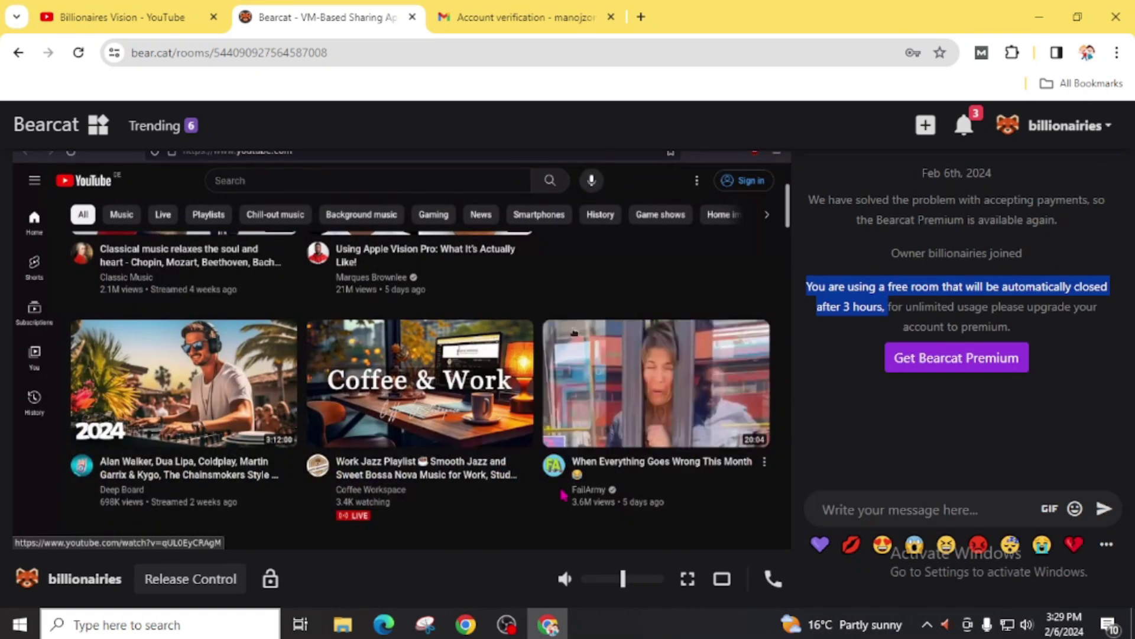
# Show the shared browser full screen and search 'fast' in a new tab.
pyautogui.click(688, 578)
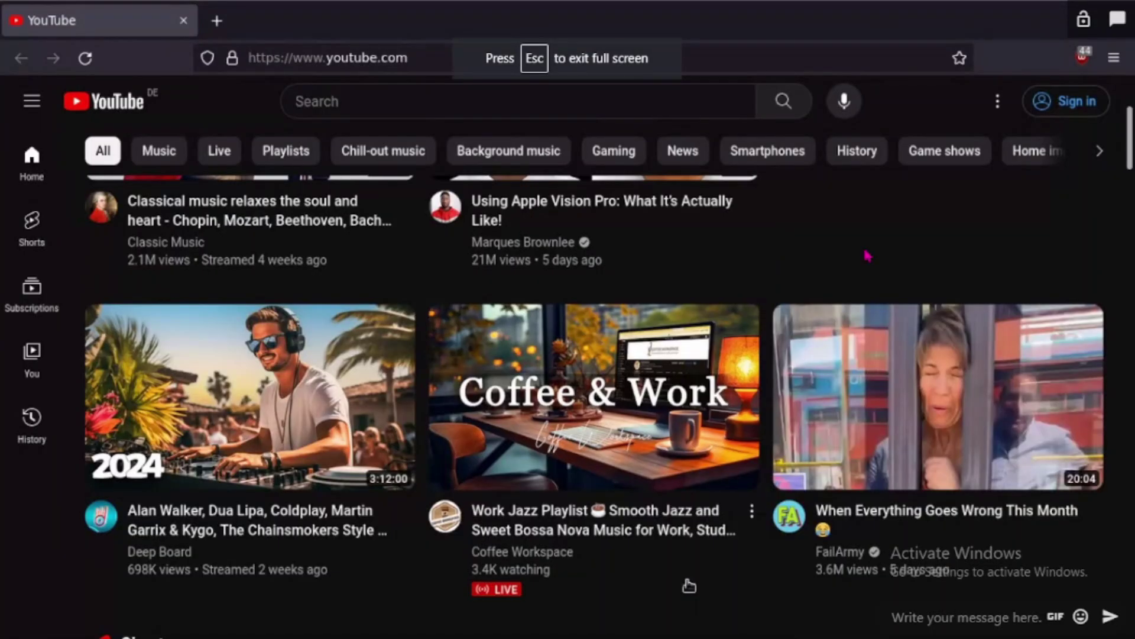
pyautogui.click(216, 24)
pyautogui.write('fa')
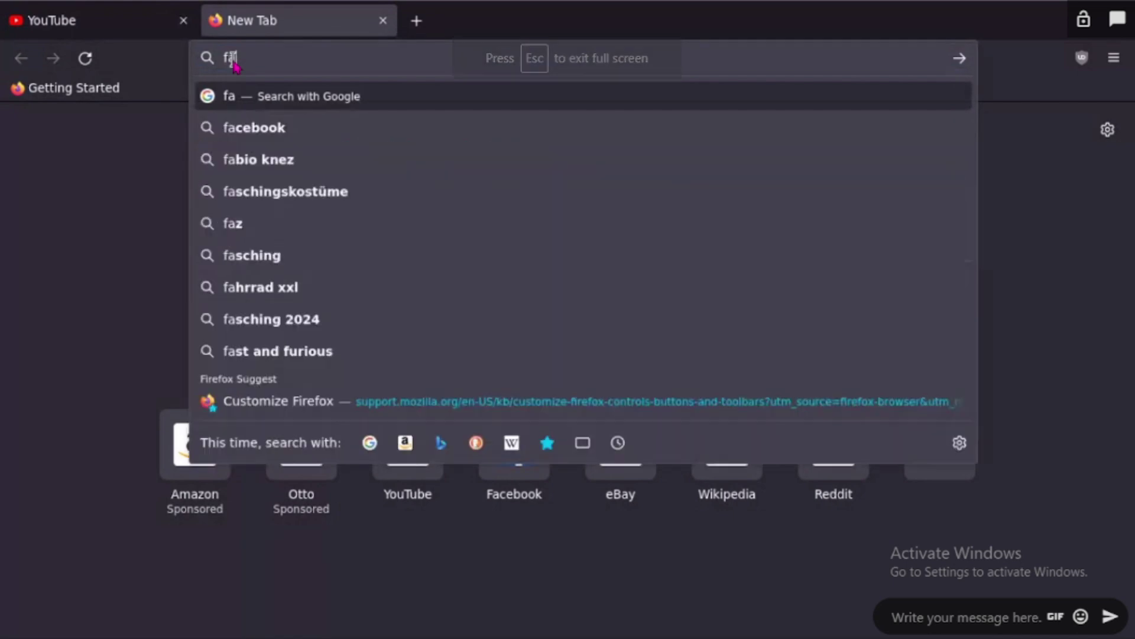
pyautogui.write('st')
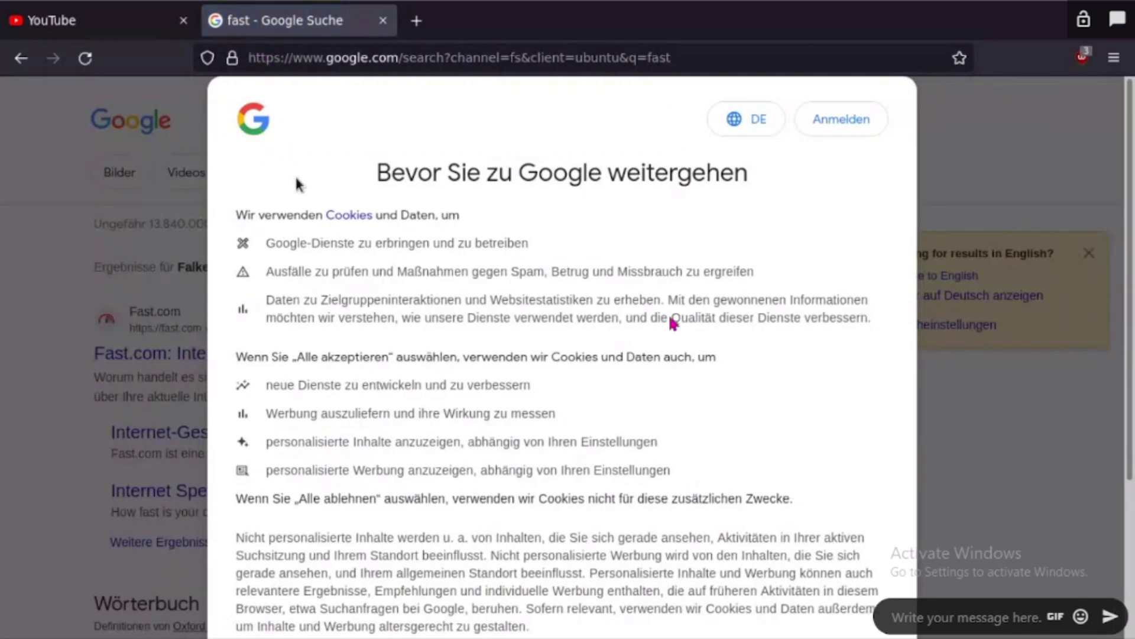
# Accept Google's cookies and open the Fast.com speed test, which reports 940 Mbps.
pyautogui.scroll(-1, 732, 415)
pyautogui.scroll(-3, 675, 500)
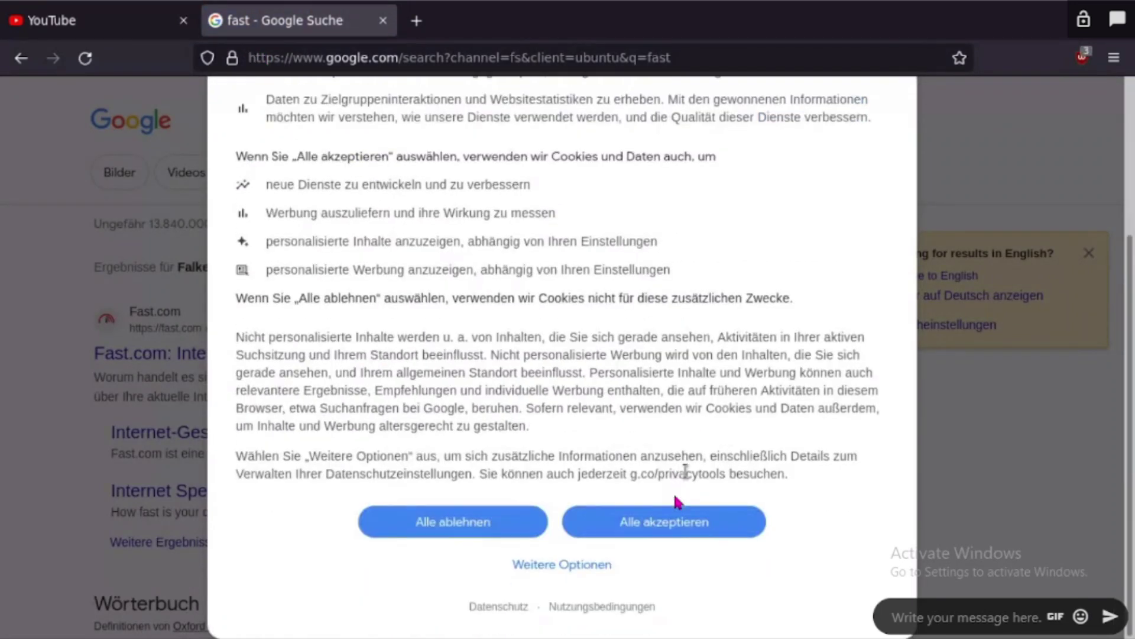
pyautogui.click(637, 522)
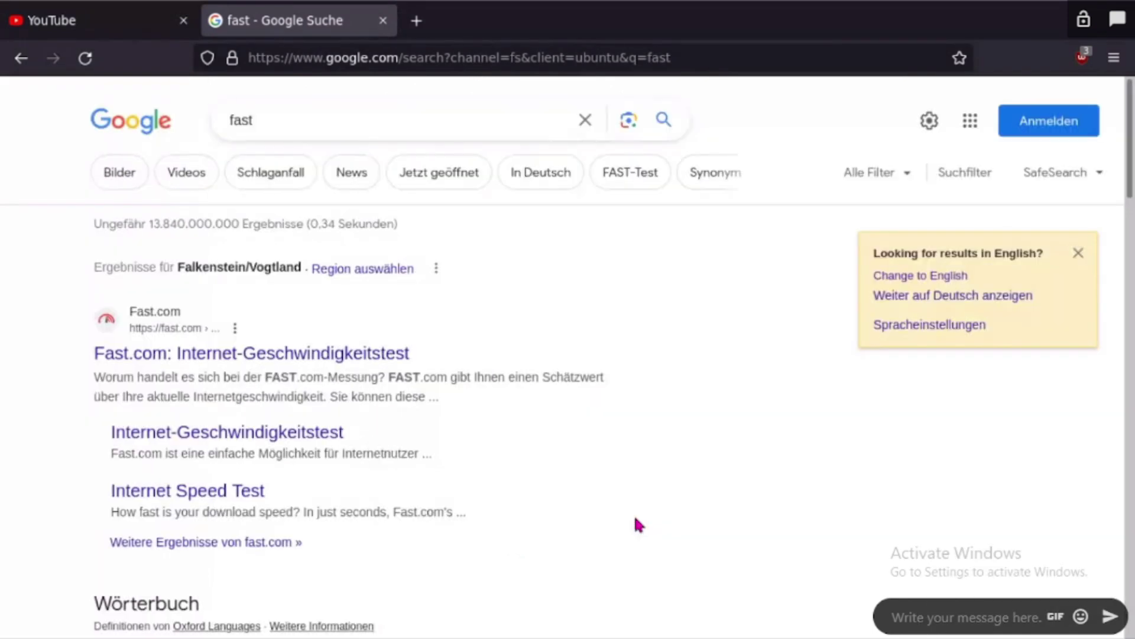
pyautogui.click(187, 357)
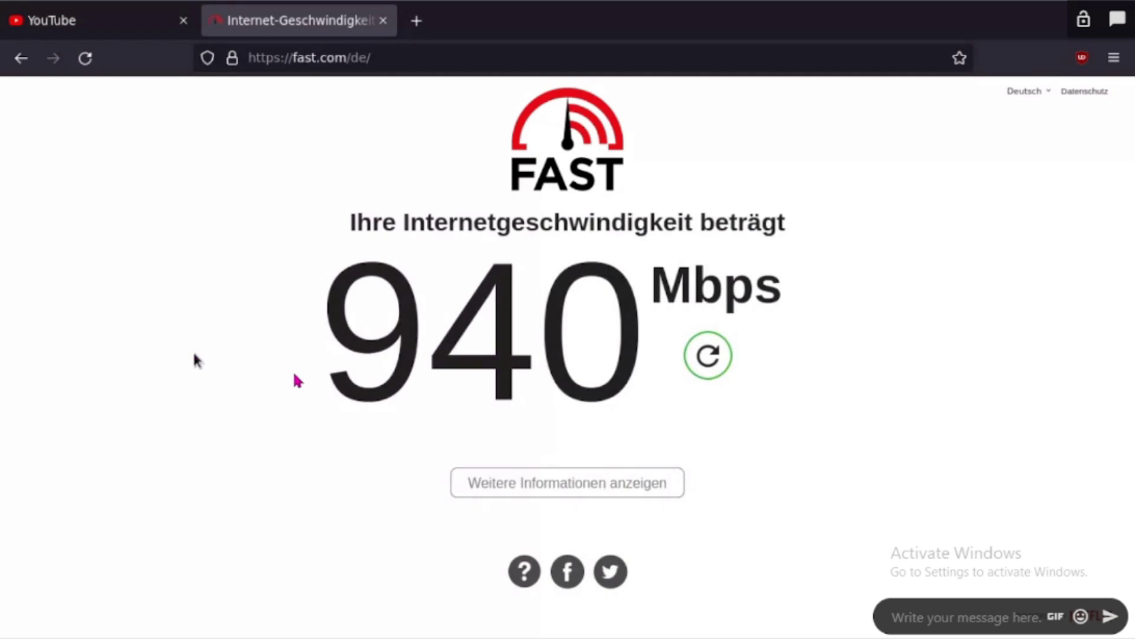
# Highlight the 940 speed reading, then add a blank tab next to the YouTube tab.
pyautogui.doubleClick(540, 355)
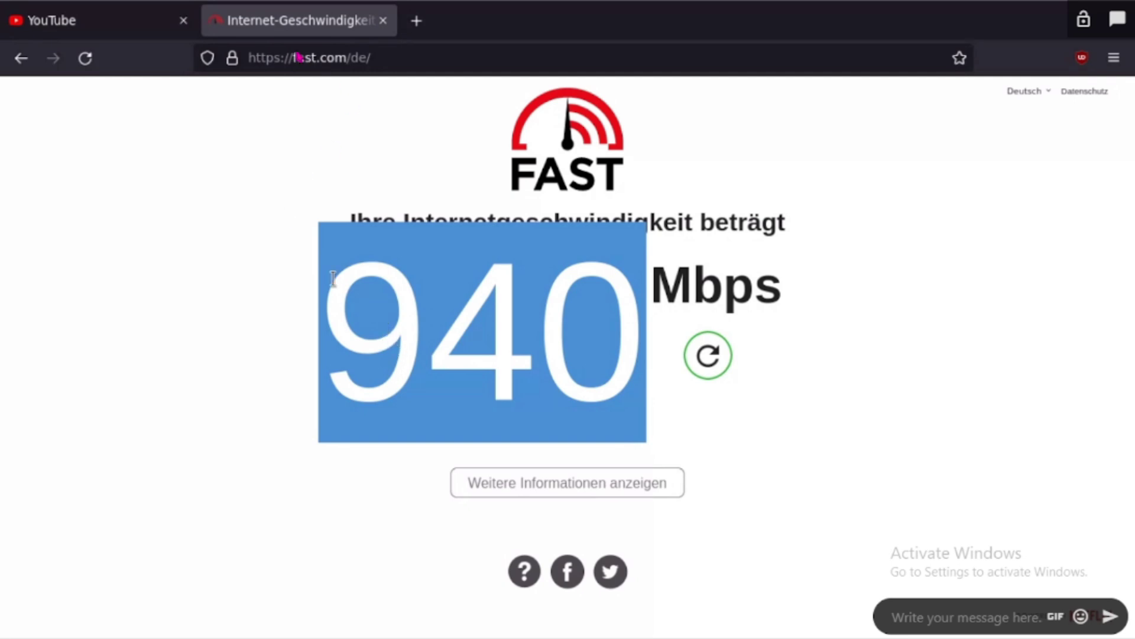
pyautogui.click(89, 33)
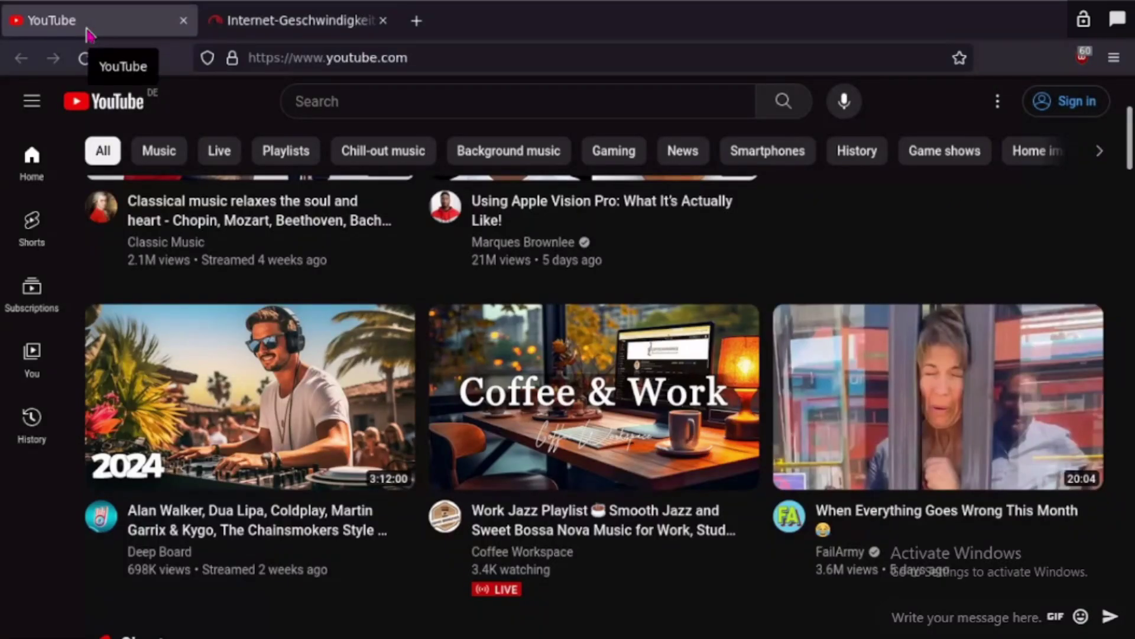
pyautogui.click(416, 20)
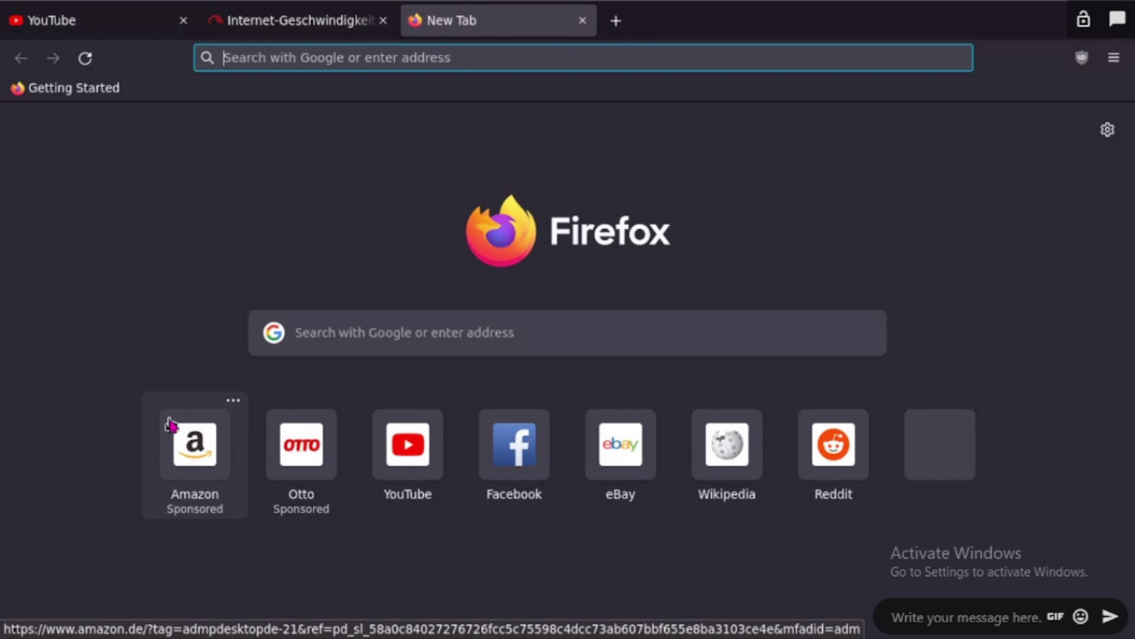
# Search YouTube for 'billionaires visions' in the shared browser's YouTube tab.
pyautogui.hotkey('ctrl', 'Tab')
pyautogui.click(339, 106)
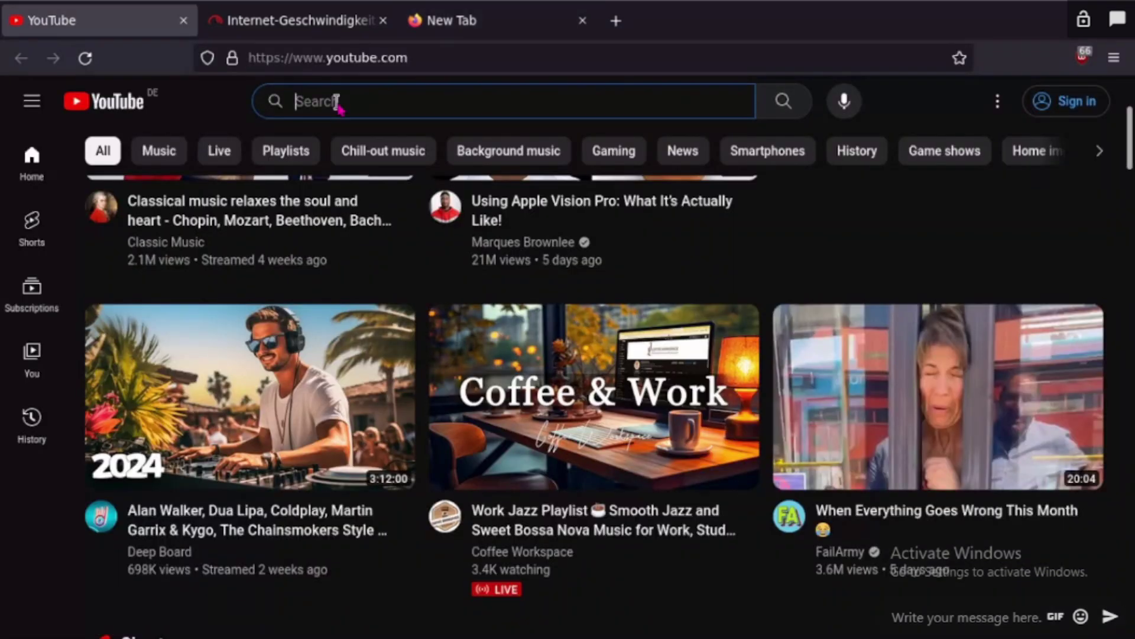
pyautogui.write('billio')
pyautogui.write('naries viso')
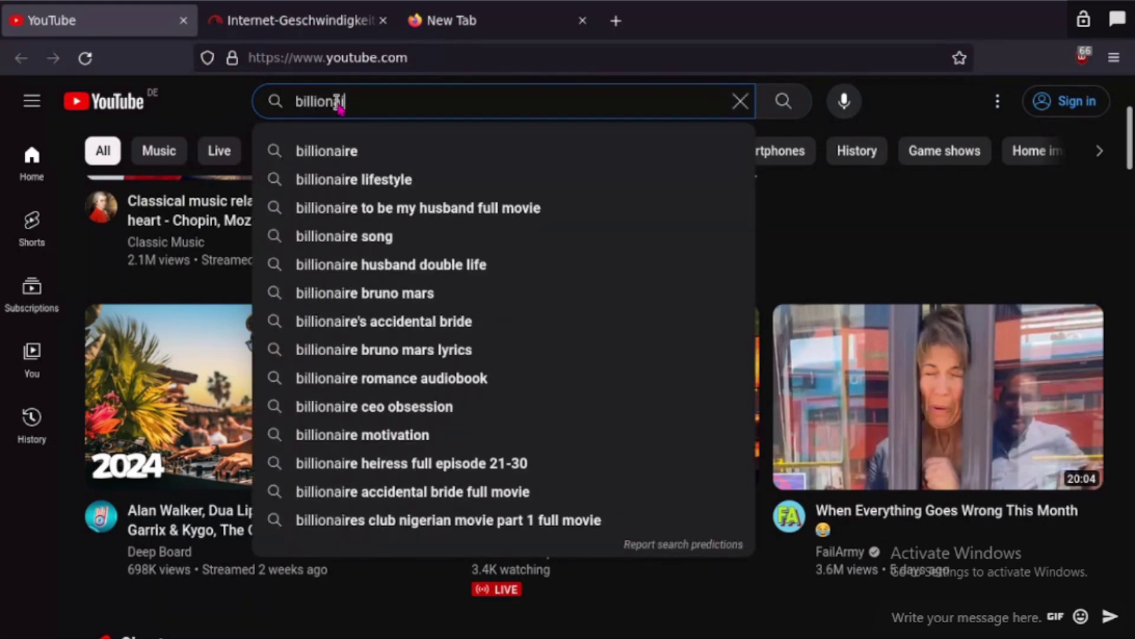
pyautogui.write('ons')
pyautogui.press('BackSpace')
pyautogui.press('BackSpace')
pyautogui.press('BackSpace')
pyautogui.press('BackSpace')
pyautogui.write('isons')
pyautogui.press('Return')
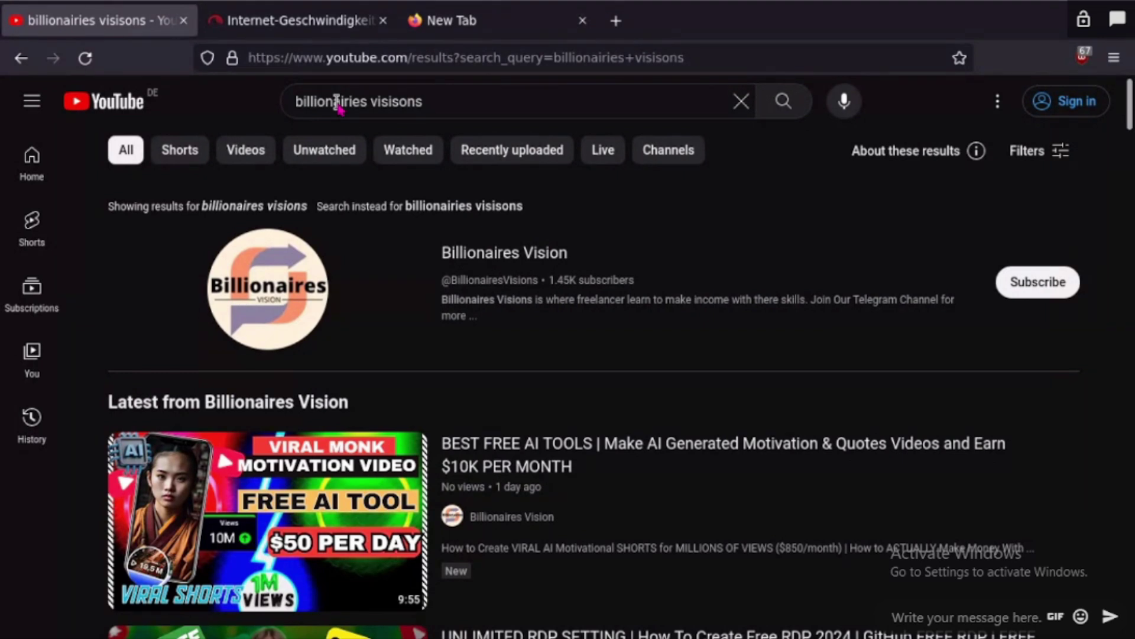
# Open the Billionaires Vision channel from the results and show its Videos list.
pyautogui.click(490, 252)
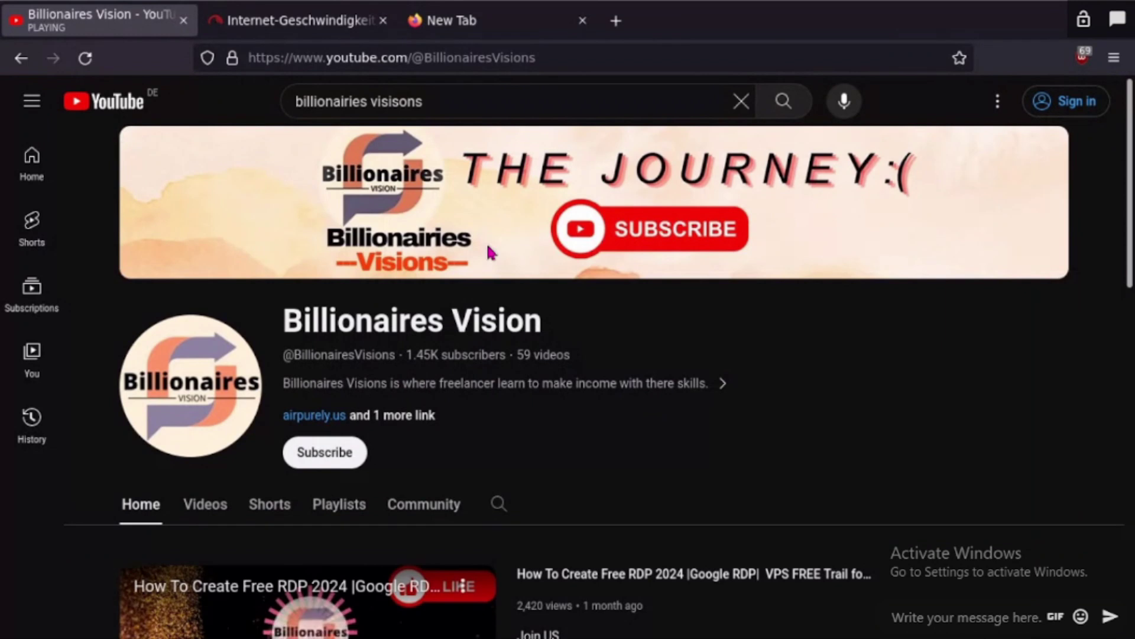
pyautogui.scroll(-6, 455, 473)
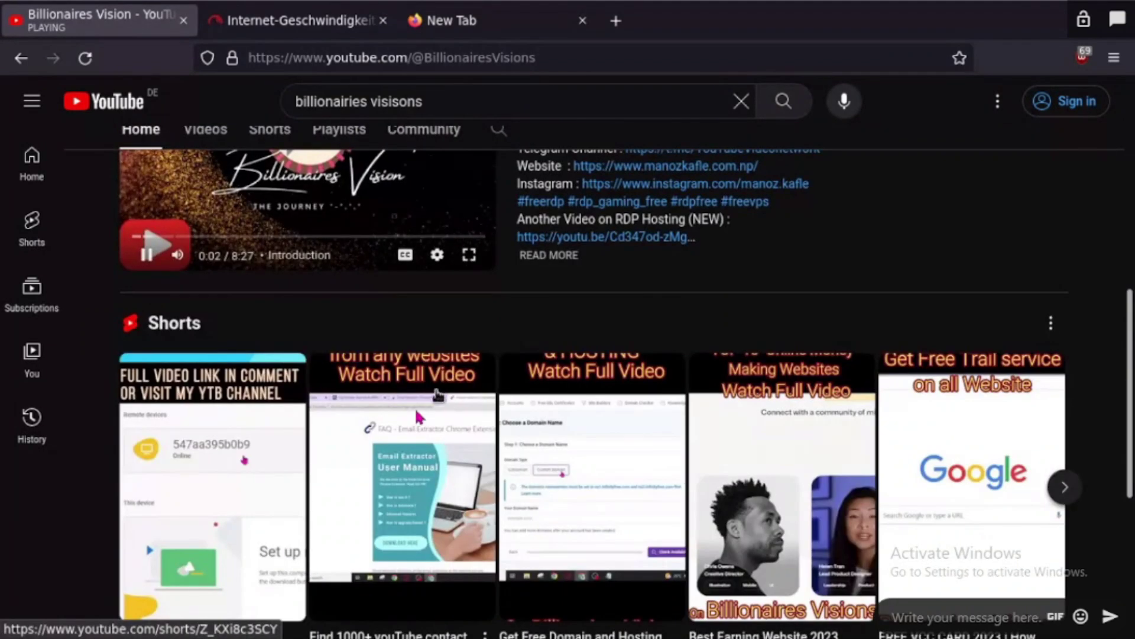
pyautogui.scroll(6, 427, 390)
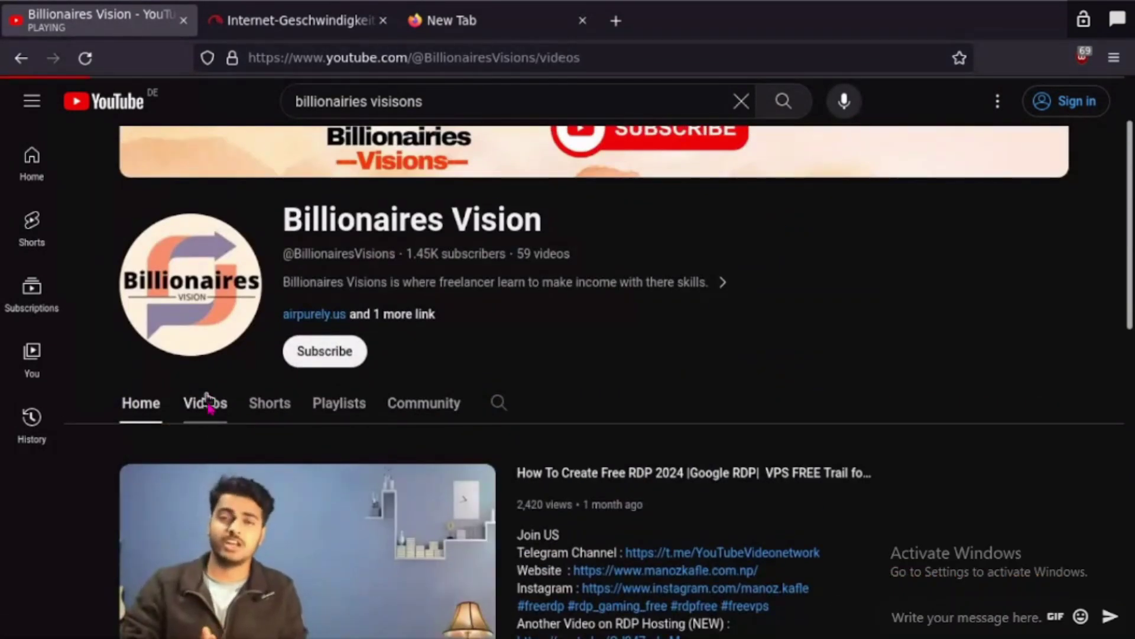
pyautogui.click(205, 403)
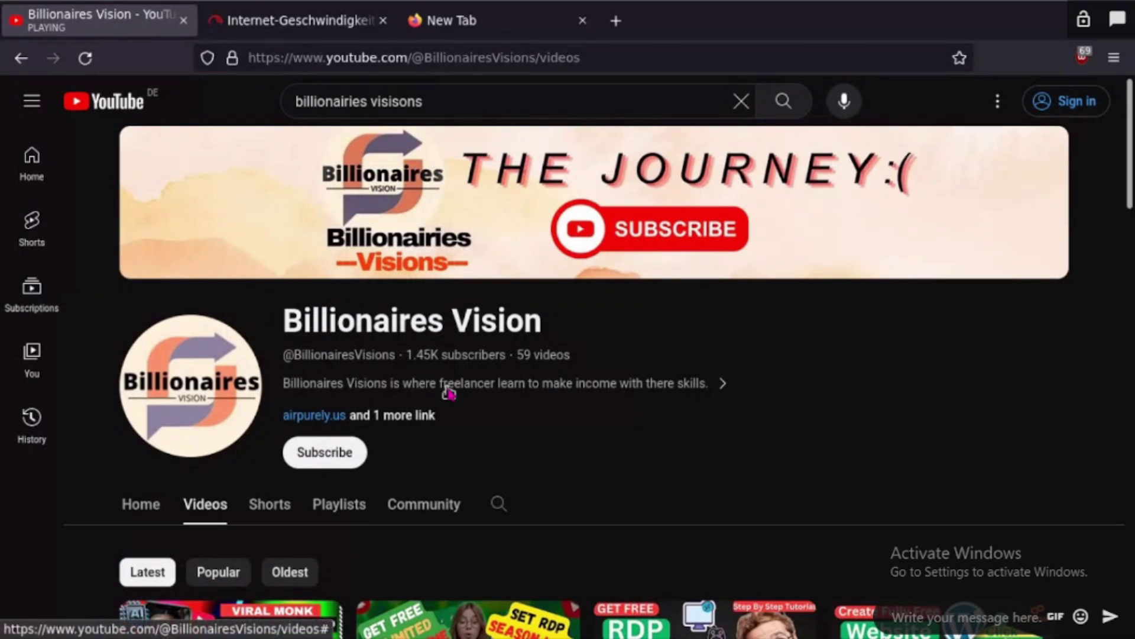
pyautogui.rightClick(1008, 570)
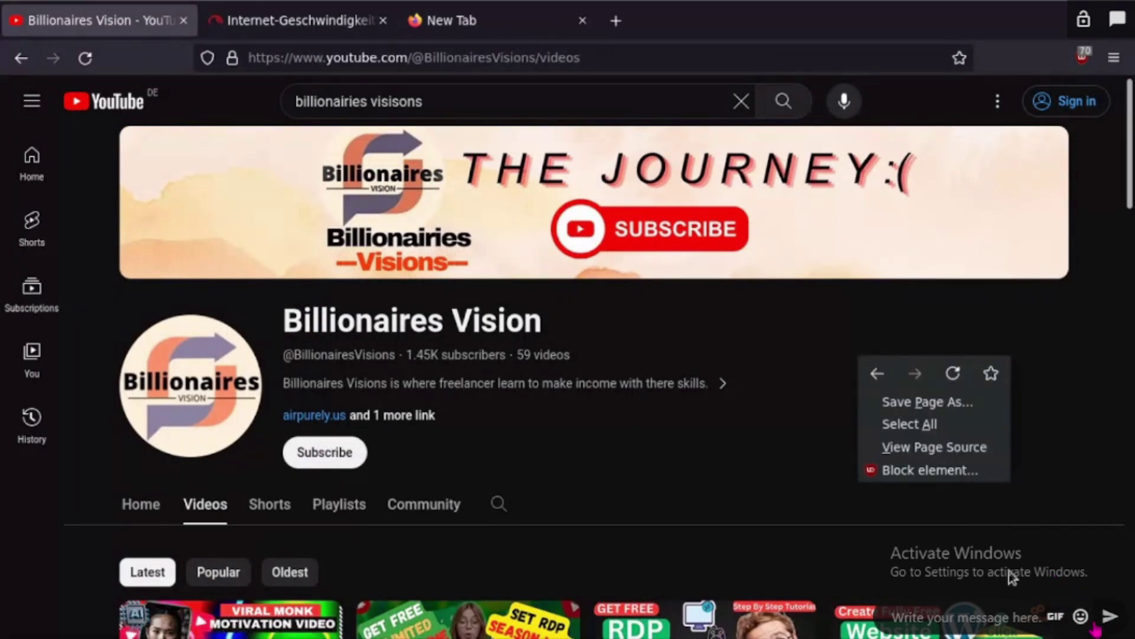
# Exit the room's full screen and switch to the local Billionaires Vision YouTube tab.
pyautogui.press('Escape')
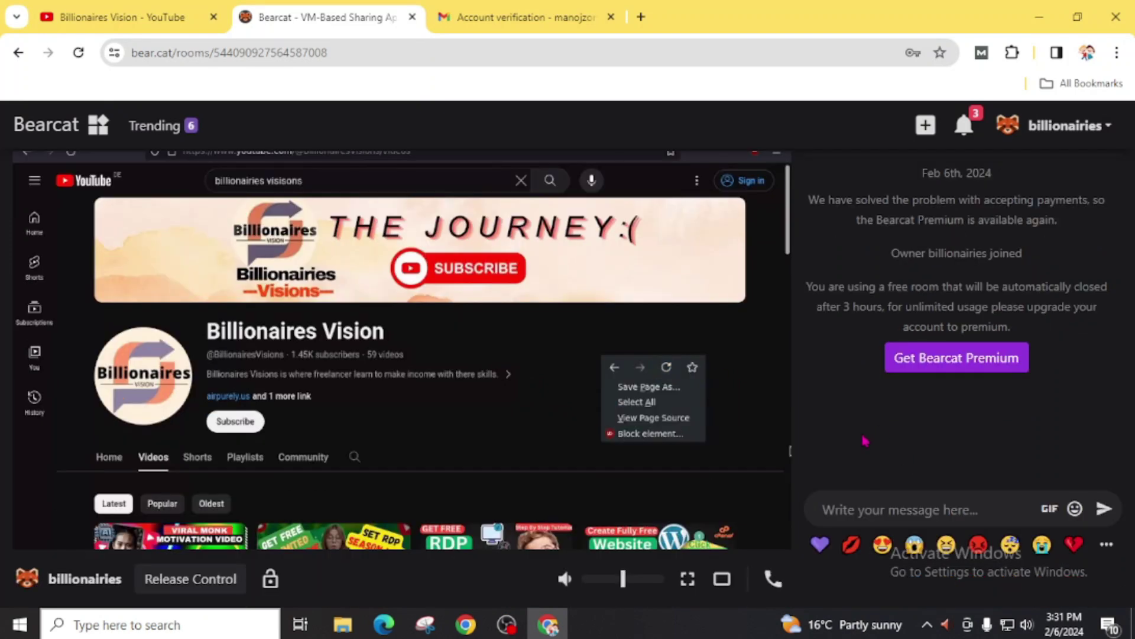
pyautogui.click(138, 16)
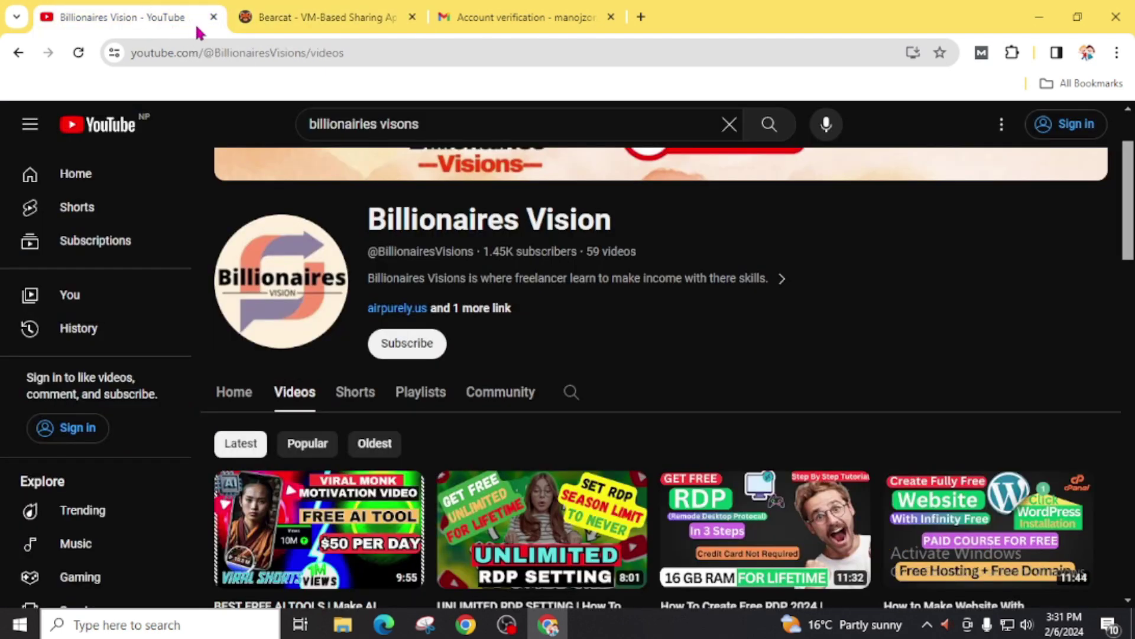